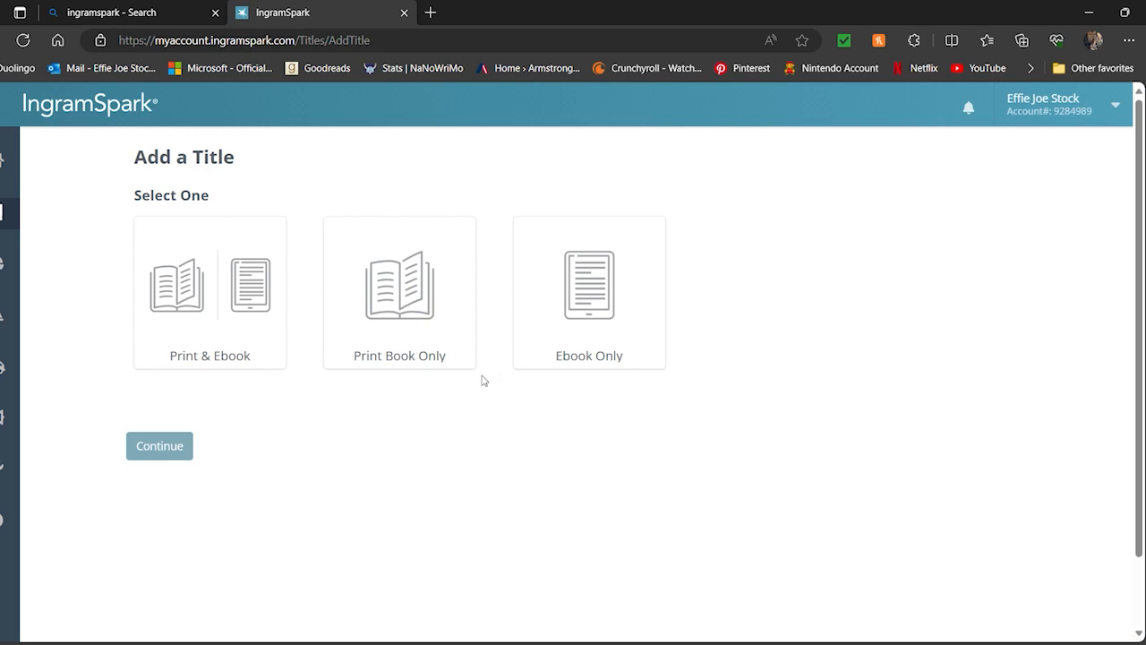
Step: Set up a print-book-only title with all files ready, confirming both the print cover and print interior PDFs
left_click(430, 312)
scroll(483, 385, "down", 2)
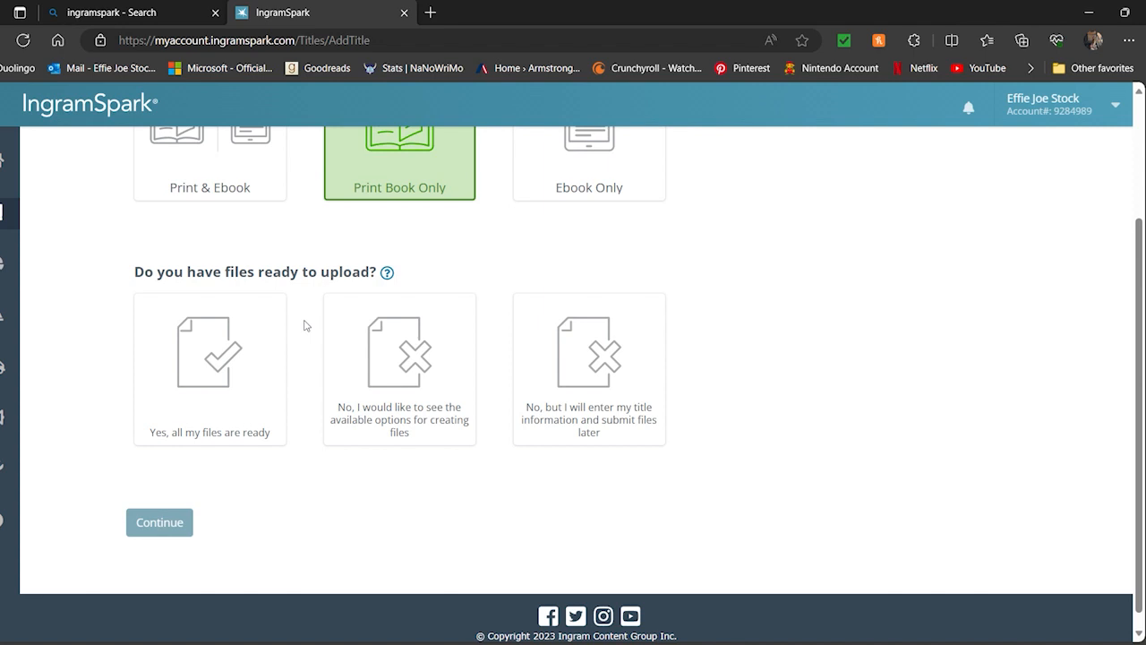
left_click(255, 324)
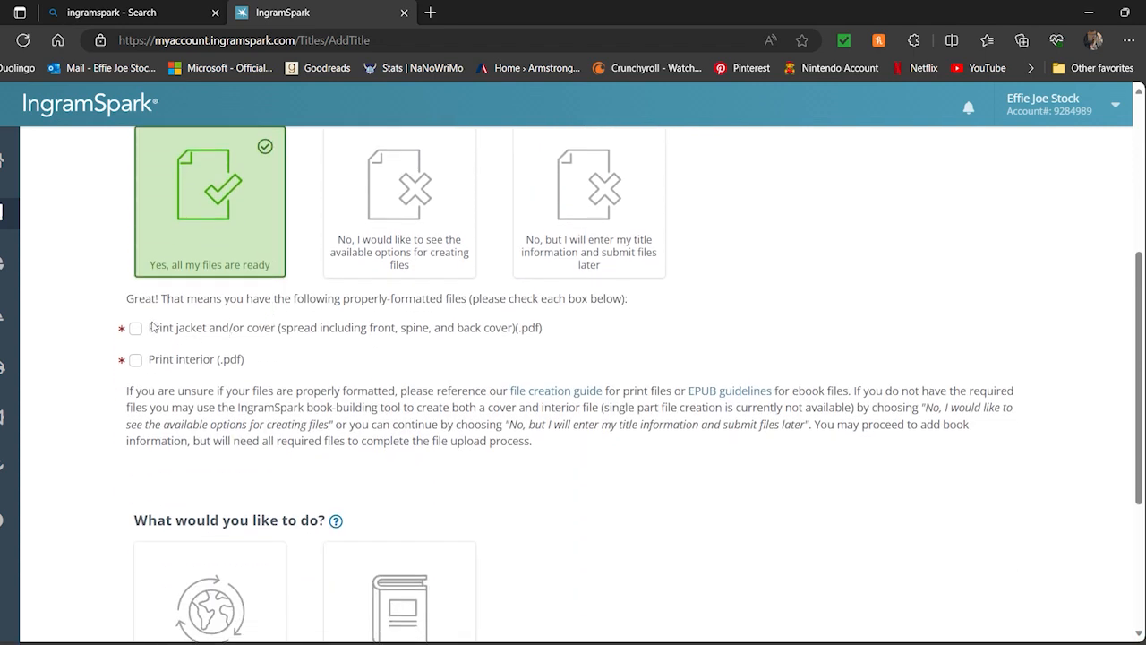
left_click(135, 329)
left_click(135, 360)
scroll(689, 295, "down", 1)
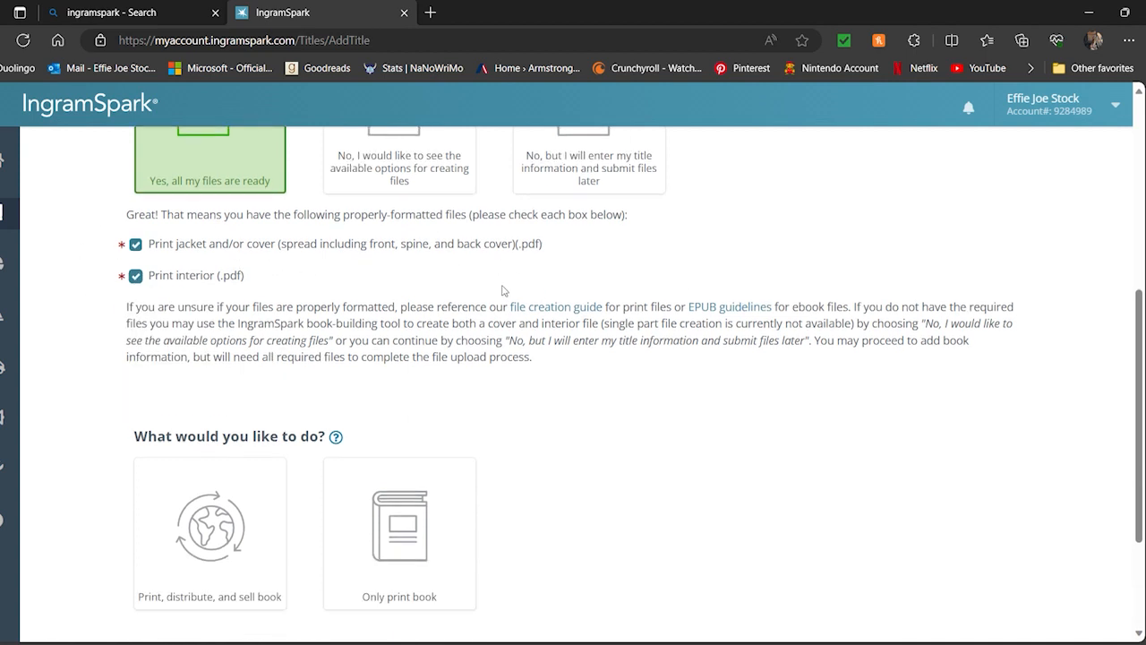
Step: Choose to print, distribute, and sell the book, and continue to the title information form
scroll(504, 292, "down", 2)
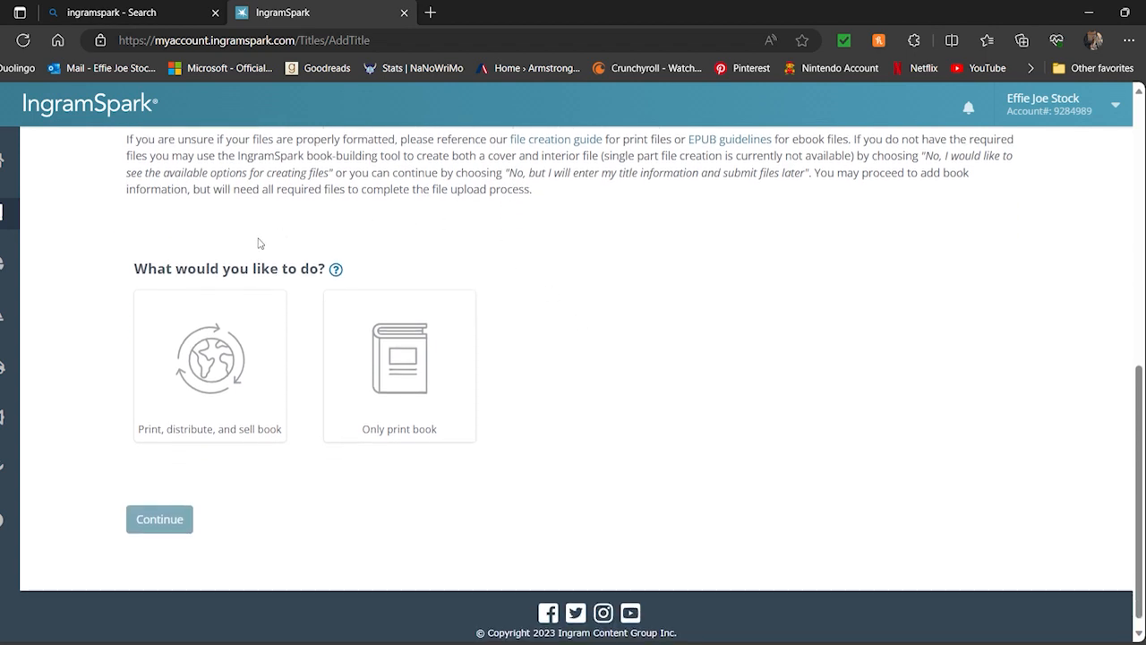
left_click_drag(282, 269, 355, 272)
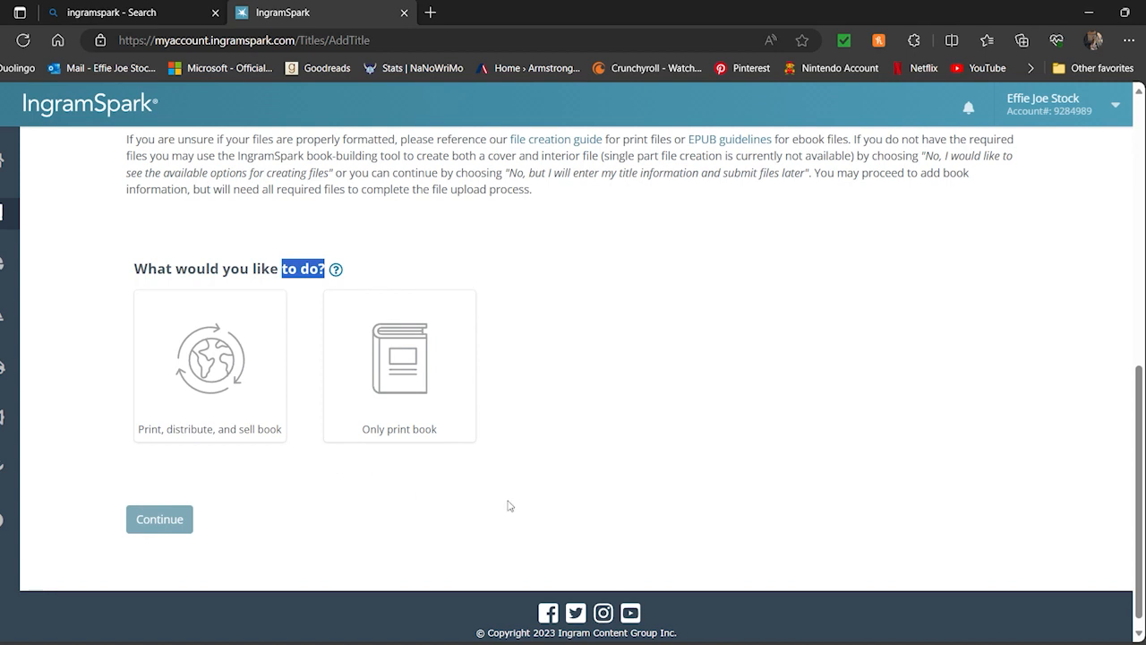
left_click(311, 274)
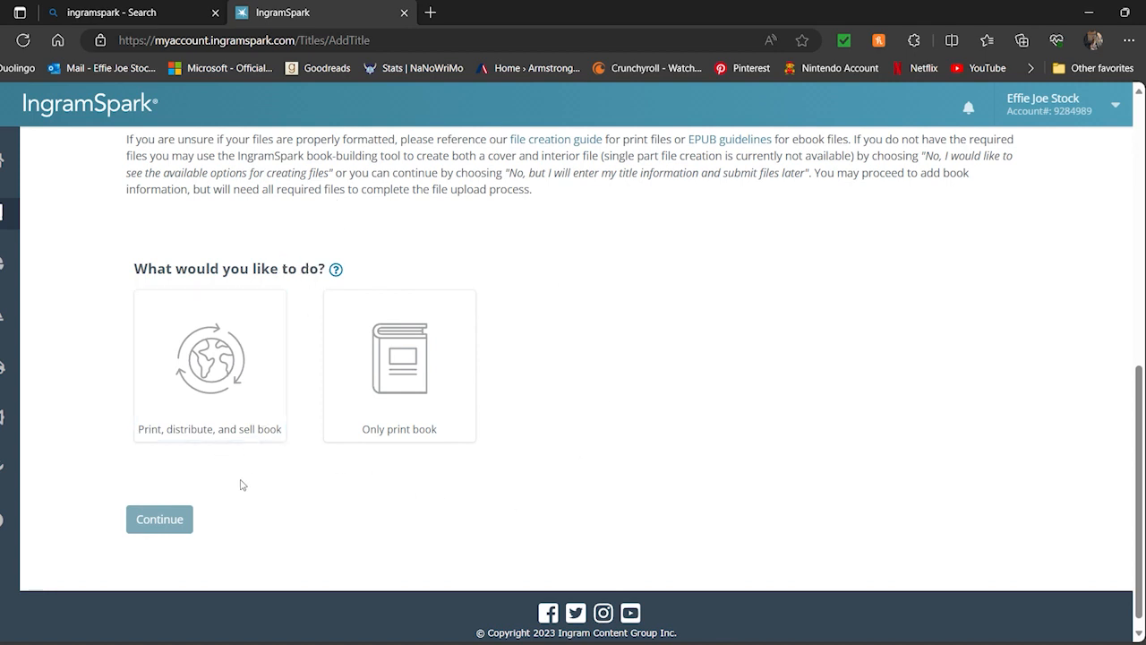
left_click(218, 370)
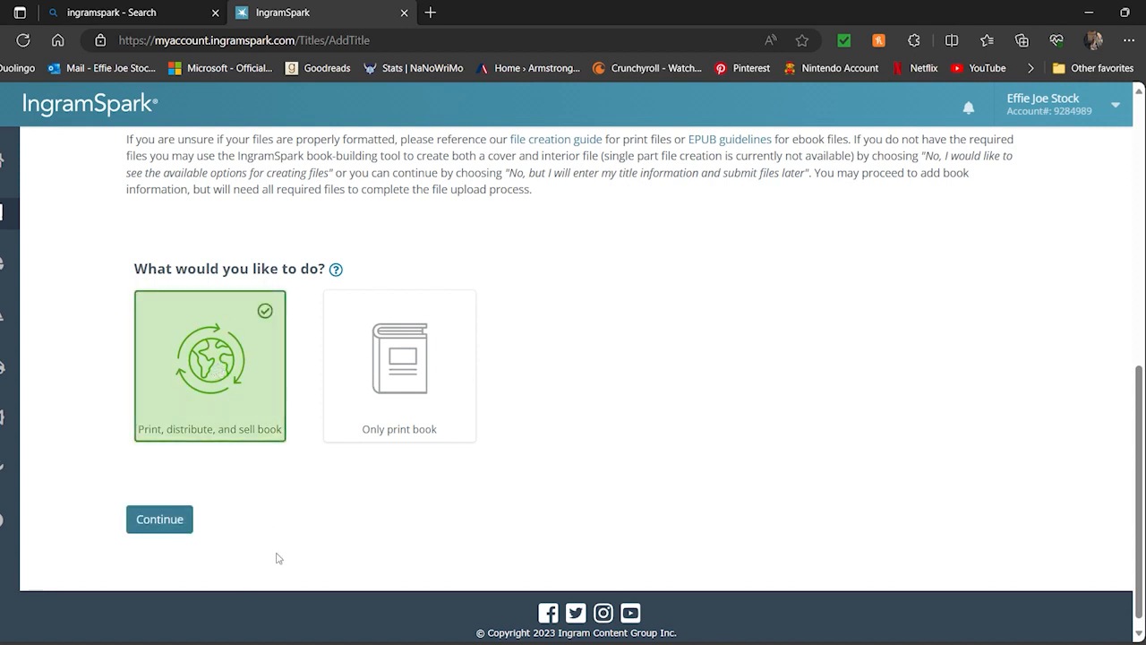
left_click(160, 519)
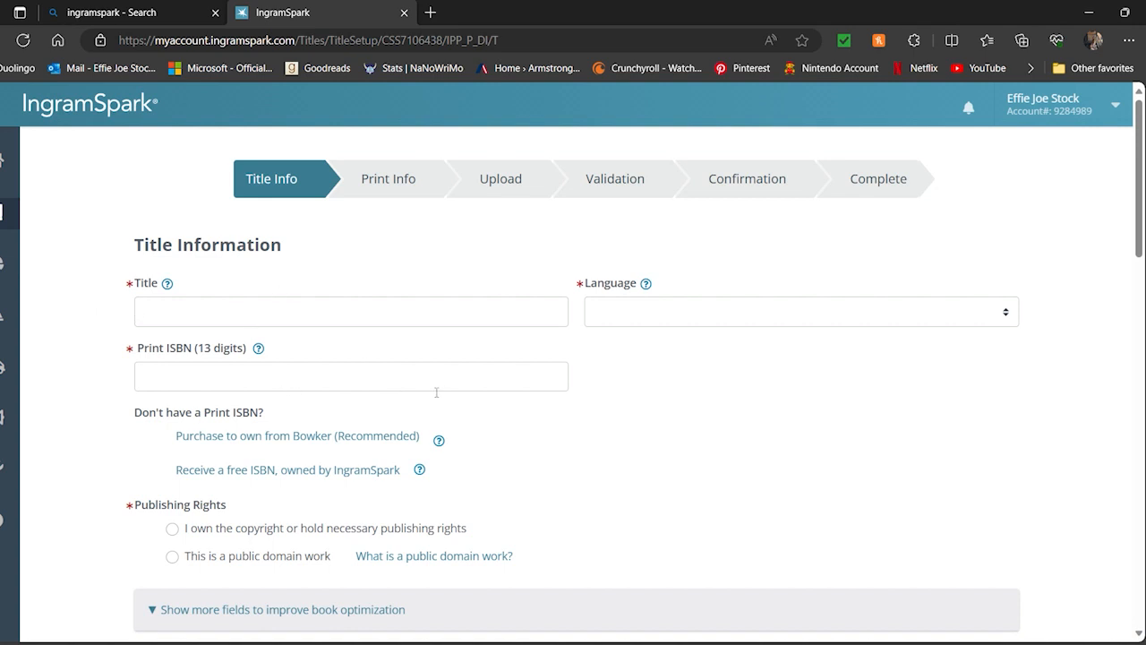
Step: Enter "The Dragon Bone Journal" as the title and set the language to English
left_click(203, 317)
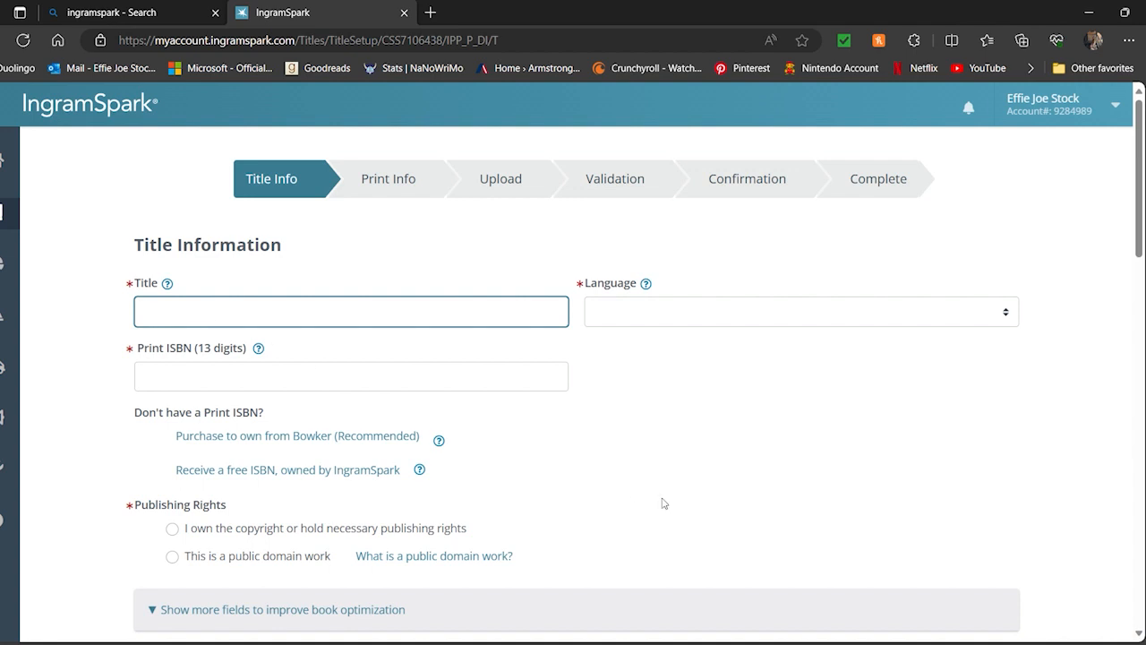
type("The Dragon Bone Journal")
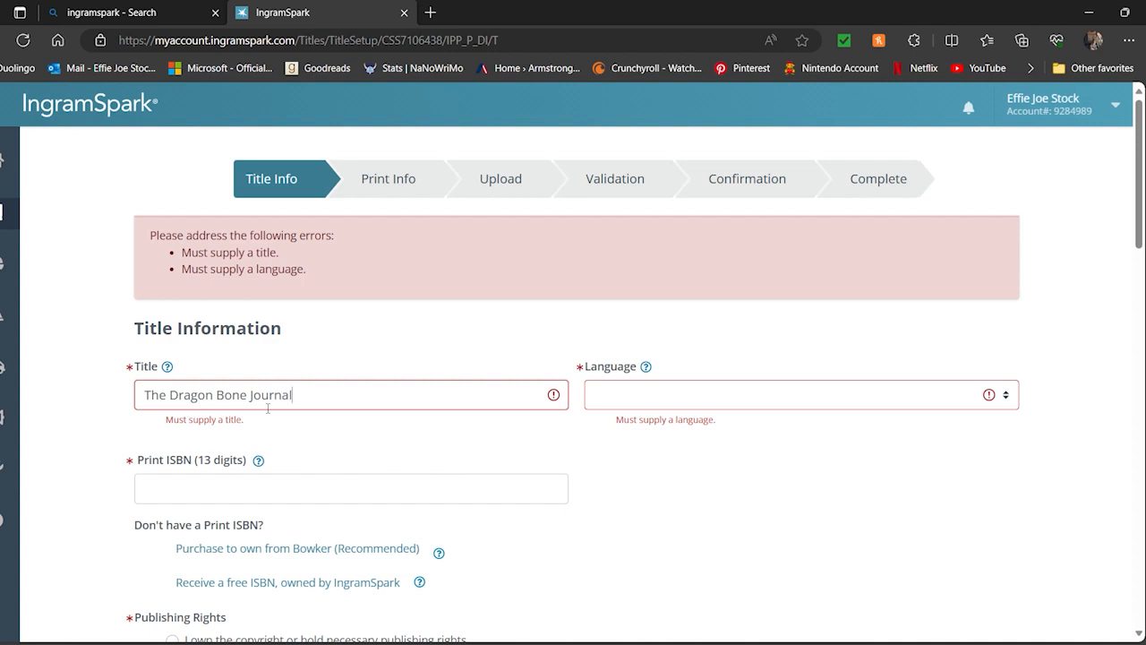
key("Tab")
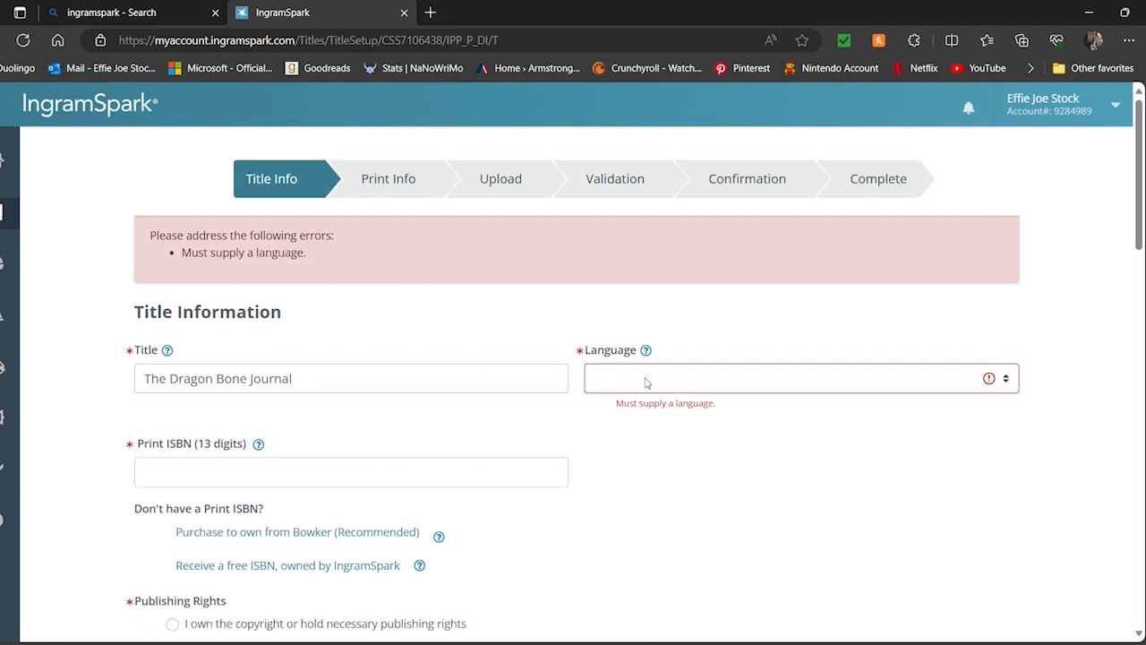
left_click(631, 47)
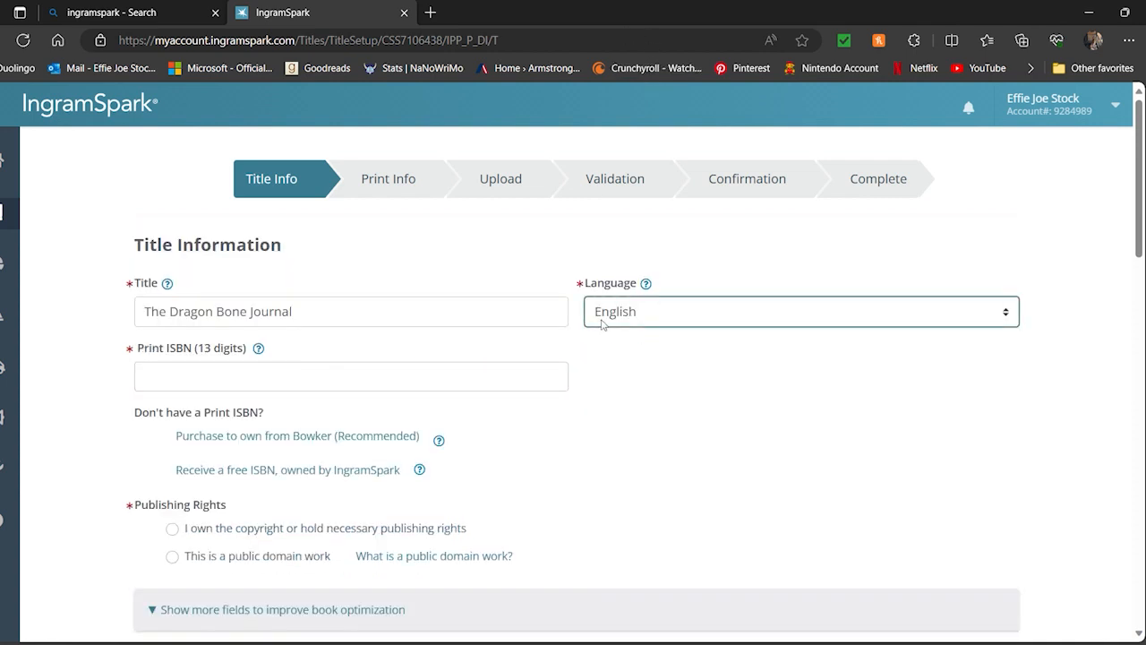
Step: Read the help notes on purchasing an ISBN from Bowker and on receiving a free IngramSpark ISBN, and close both
scroll(510, 329, "down", 1)
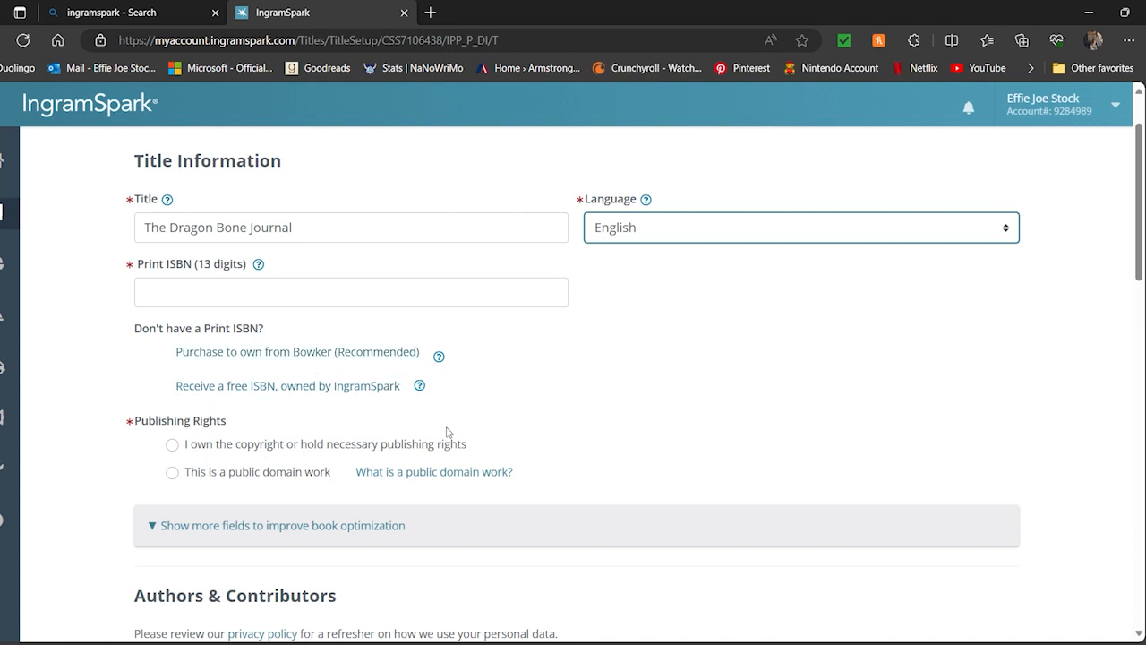
left_click(440, 356)
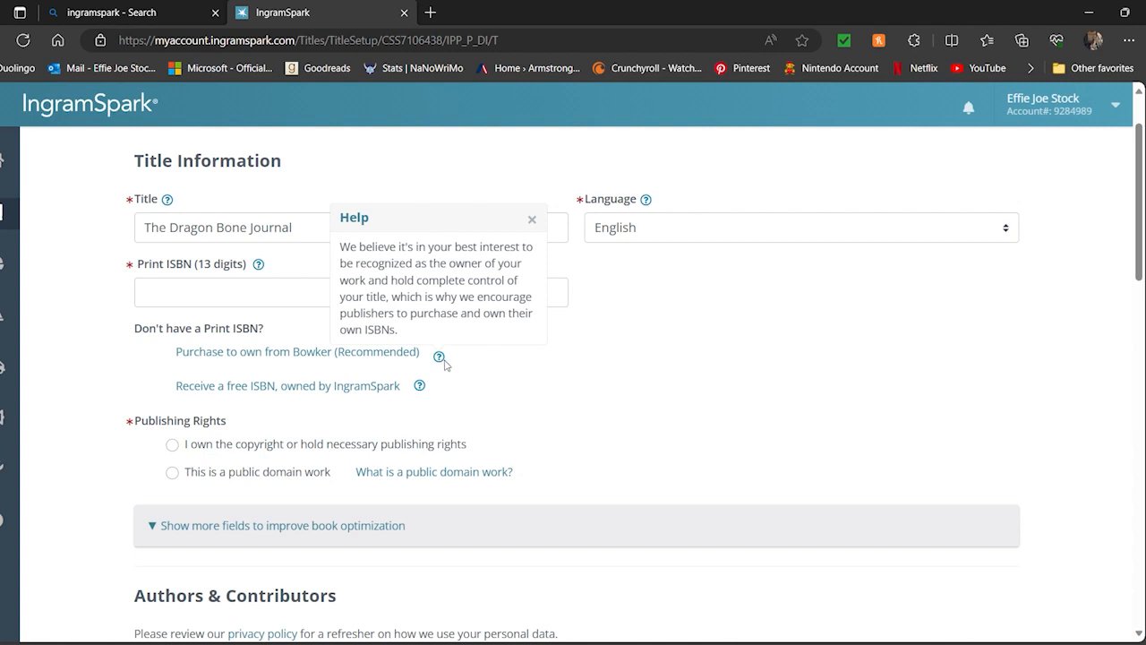
left_click(421, 385)
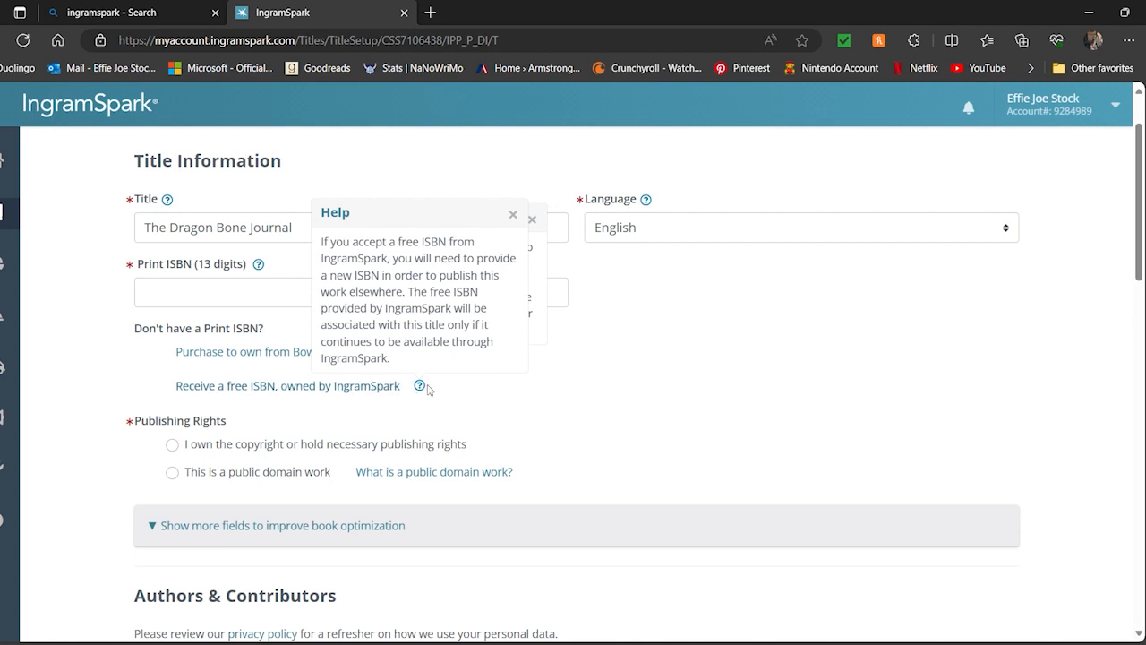
left_click(513, 215)
left_click(532, 219)
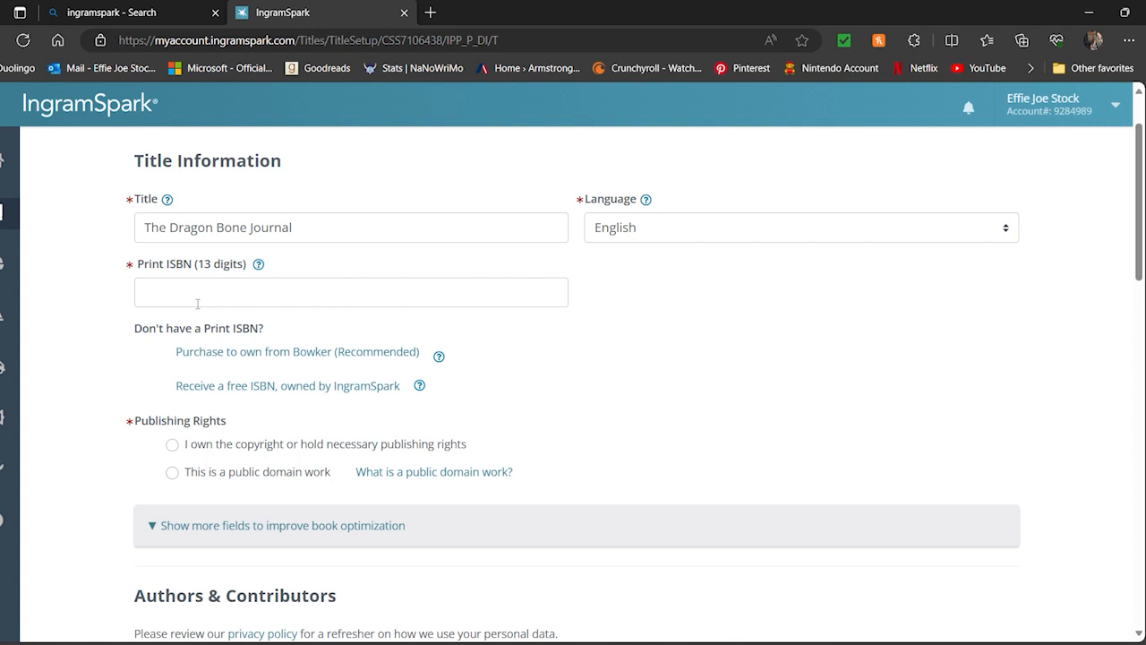
left_click(197, 304)
key("ctrl+v")
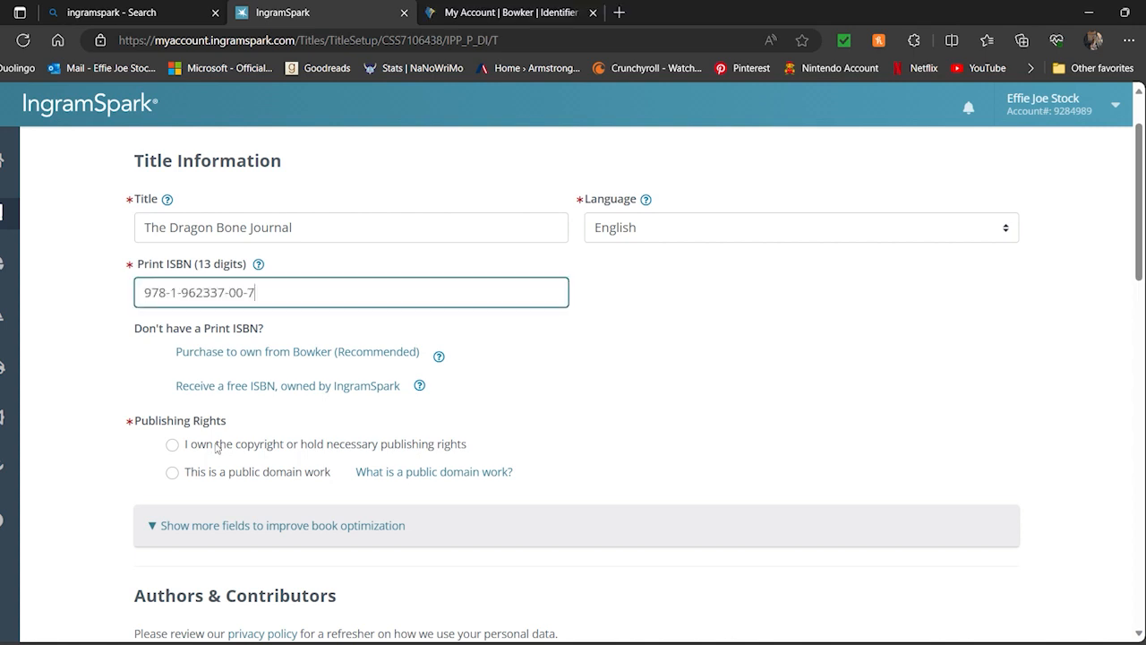
left_click(556, 365)
Step: Declare ownership of the copyright or publishing rights and confirm that the title includes none of the listed infringing content
scroll(711, 325, "down", 1)
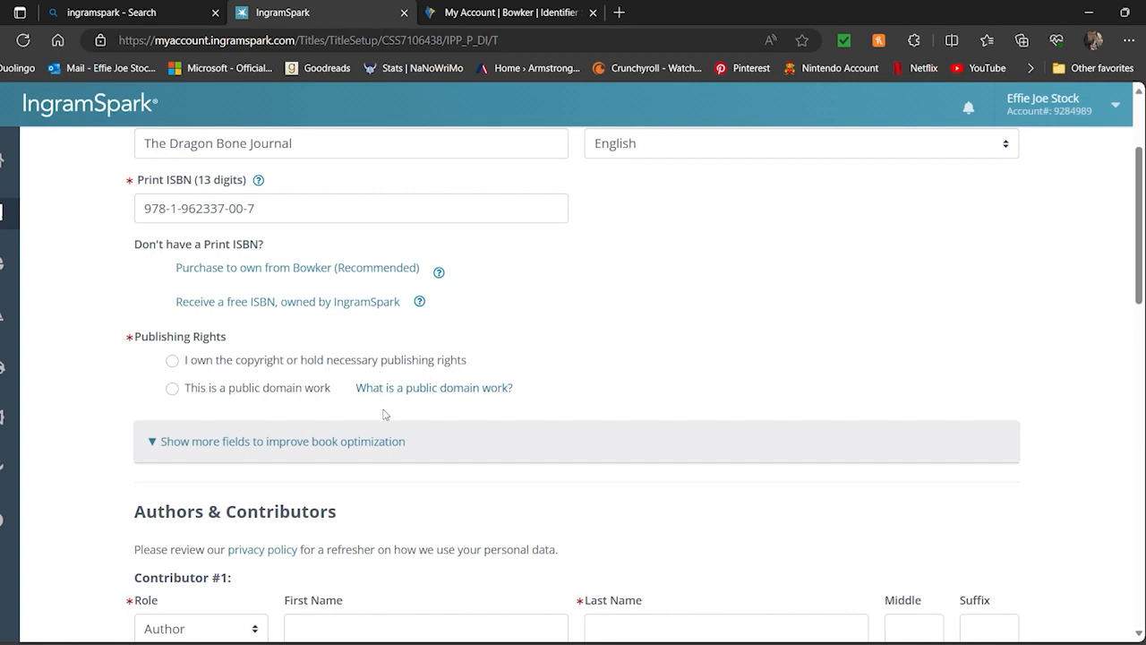
left_click(172, 361)
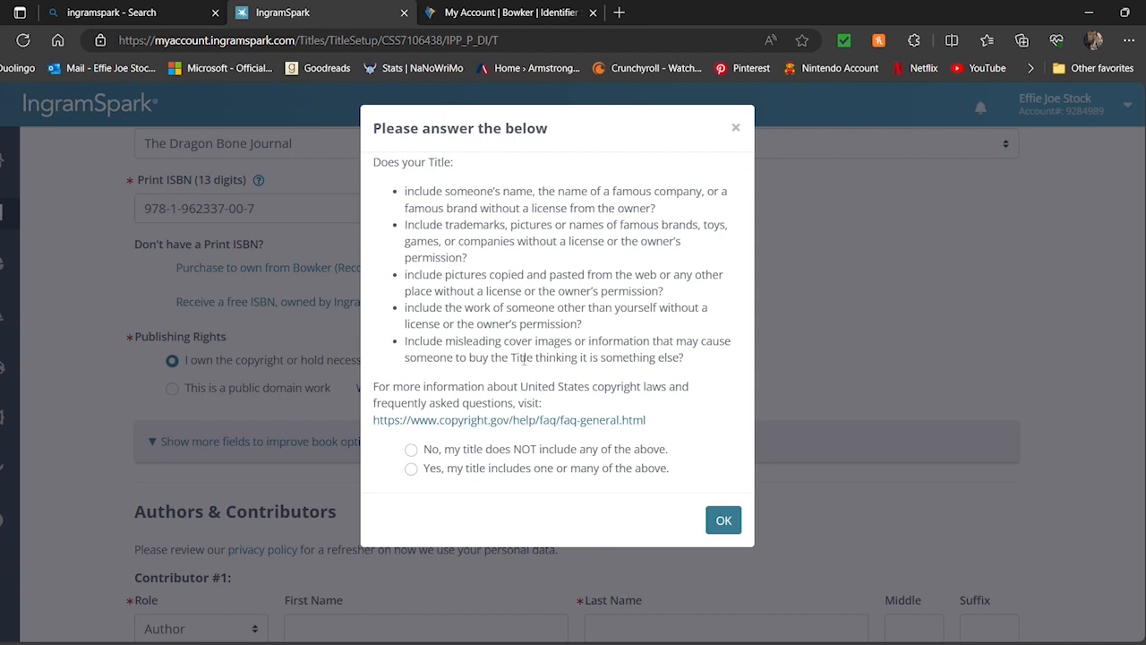
left_click(463, 451)
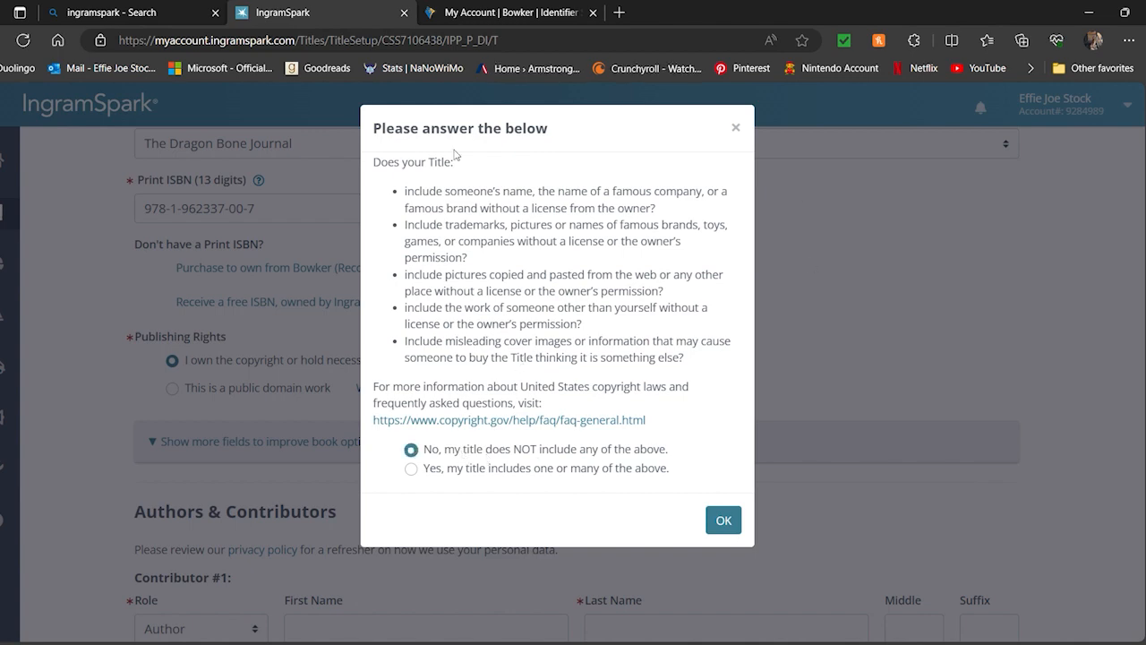
left_click(724, 519)
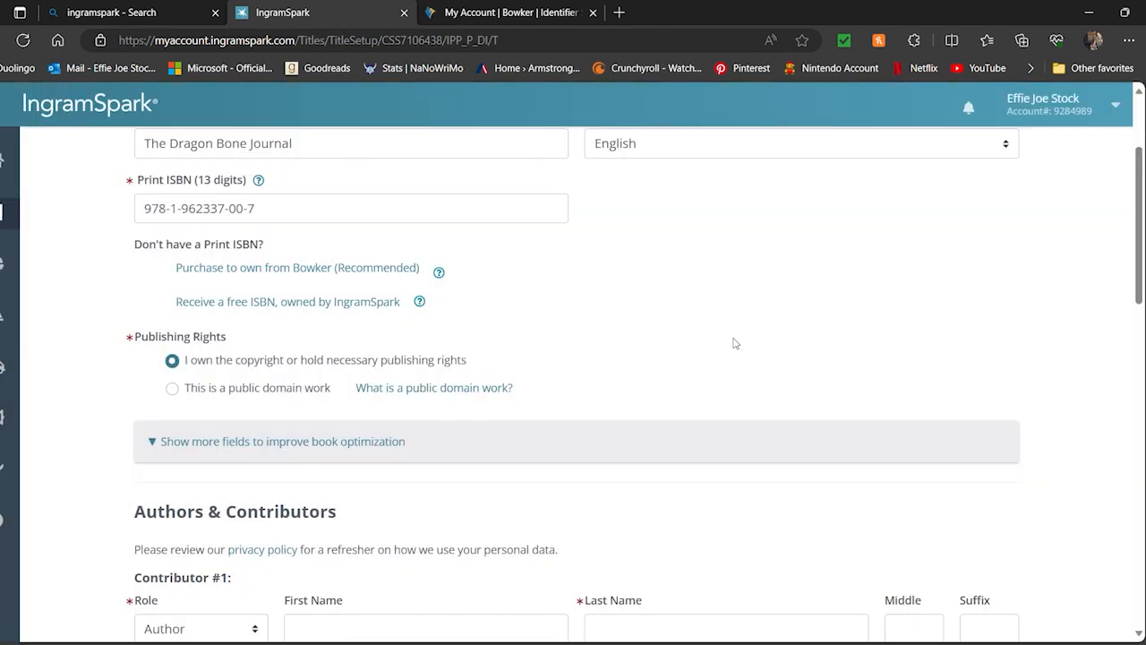
Step: Show the additional title fields and enter "2024 Issue" as the book subtitle, closing the series name help note
scroll(734, 309, "down", 2)
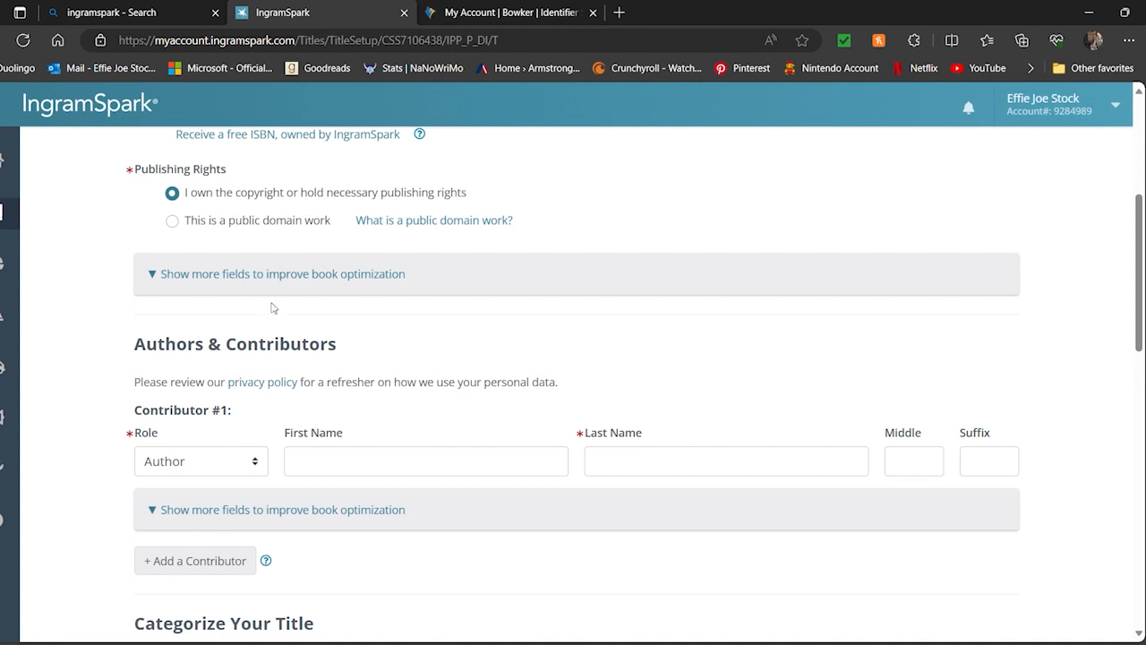
left_click(238, 275)
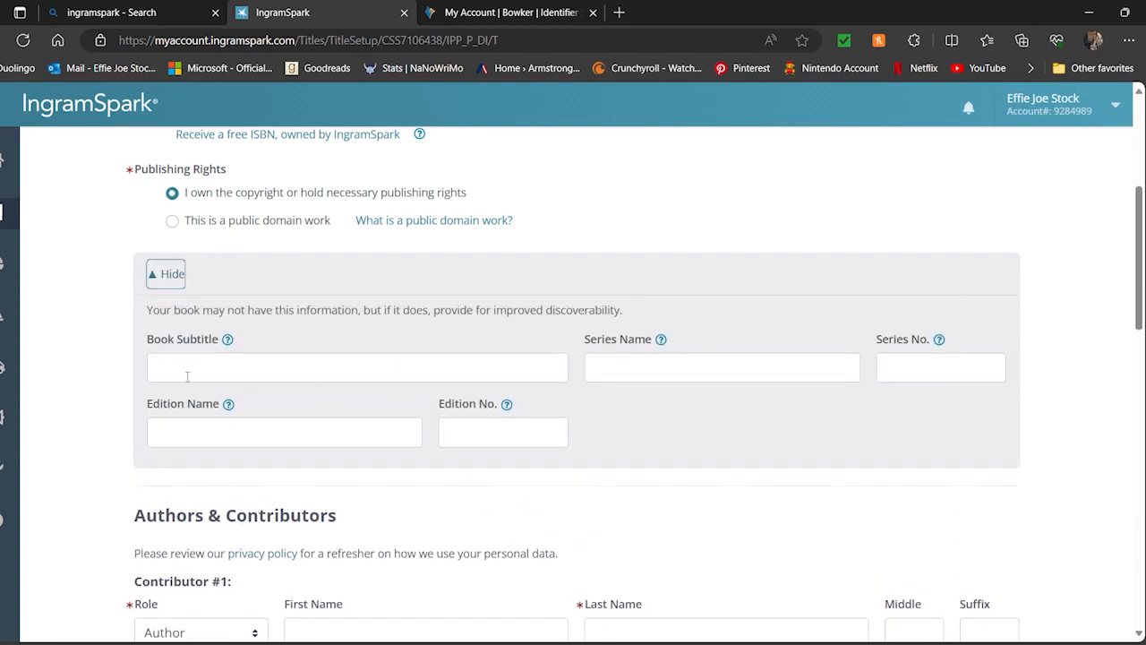
left_click(661, 339)
left_click(332, 379)
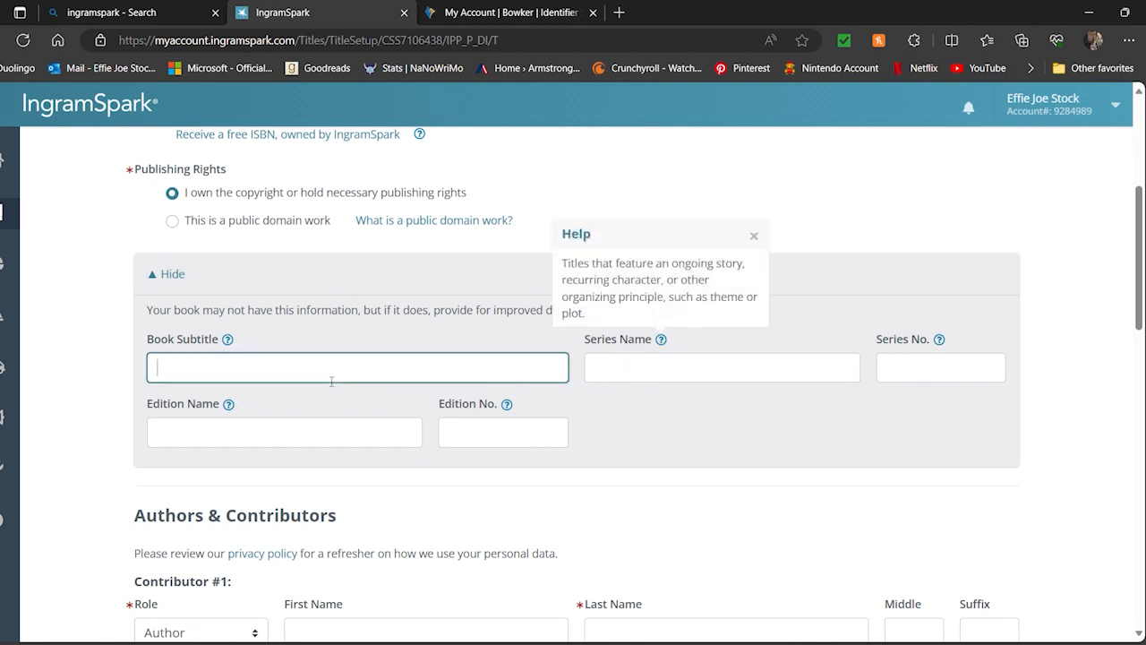
type("Ines")
key("BackSpace")
key("BackSpace")
key("BackSpace")
type("2024 Issue")
left_click(763, 238)
left_click(754, 236)
Step: Set the first contributor's role to "Compiled by" and enter the contributor's first and last name
scroll(618, 273, "down", 2)
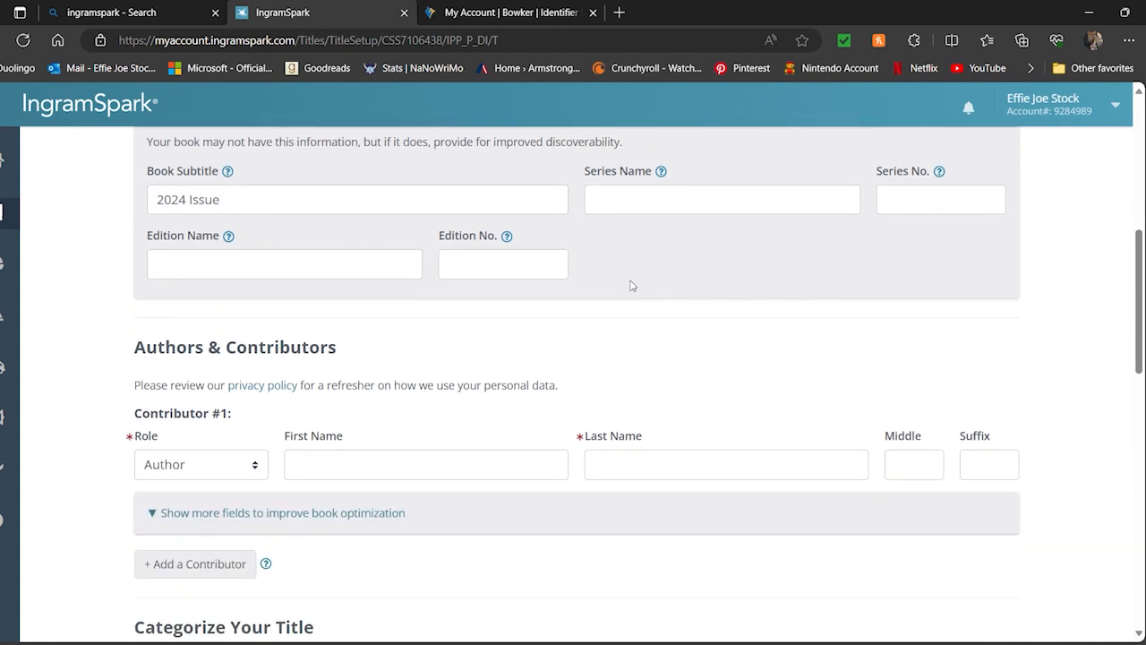
scroll(663, 295, "down", 2)
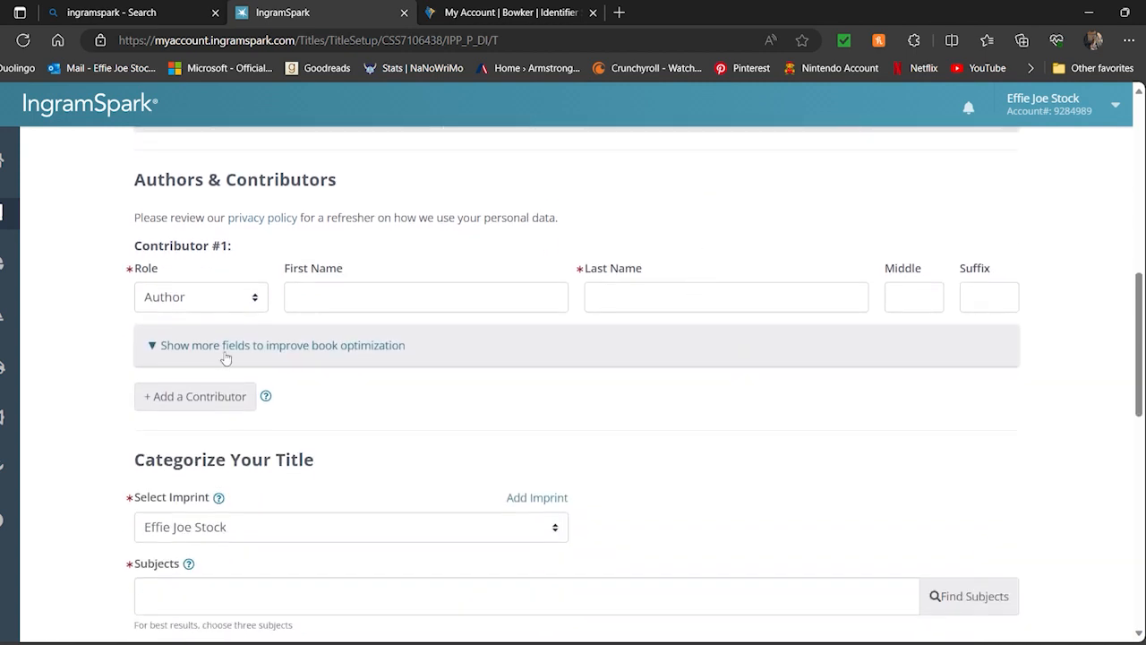
left_click(219, 303)
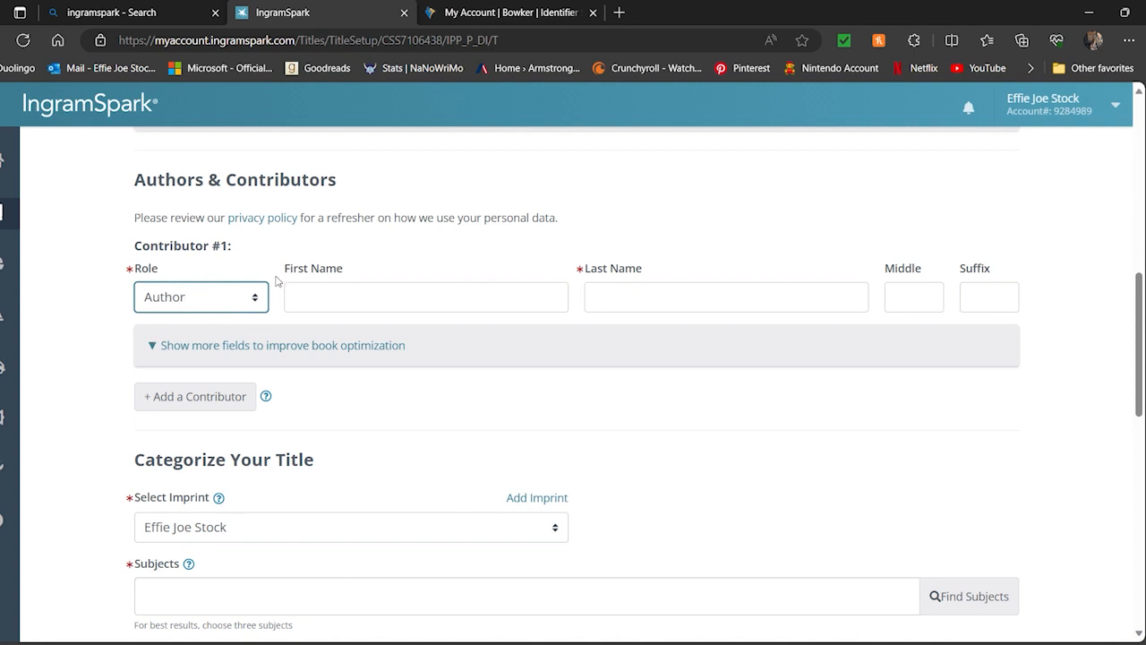
scroll(492, 296, "down", 1)
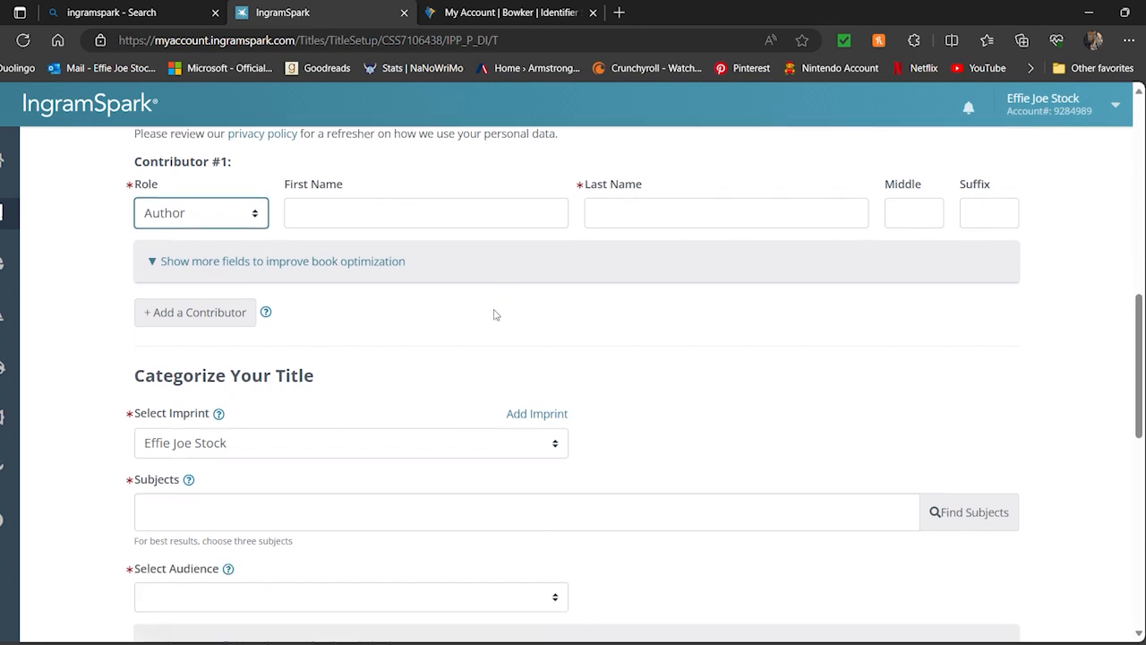
scroll(165, 365, "up", 1)
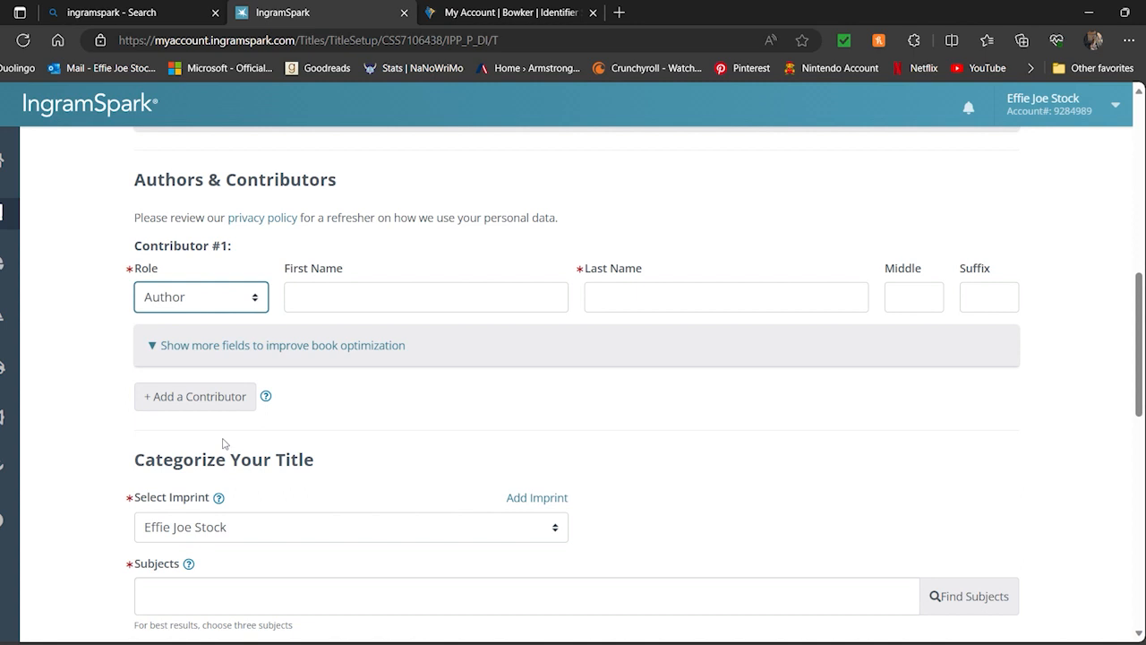
key("c")
left_click(367, 305)
type("Effie Joe")
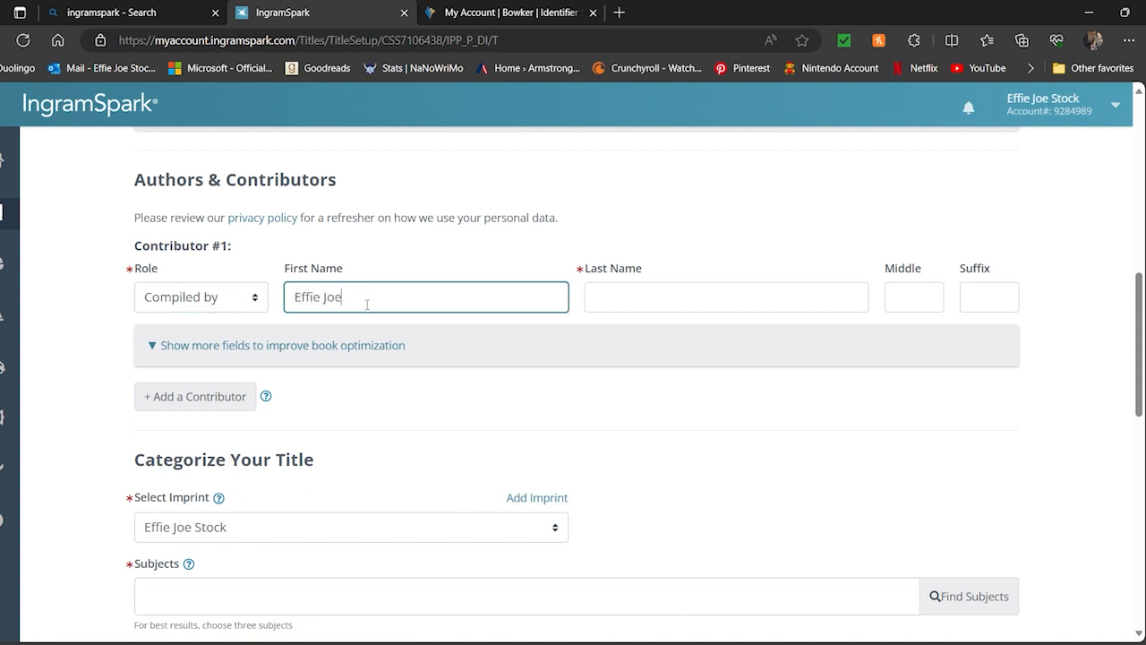
left_click(665, 303)
type("Stock")
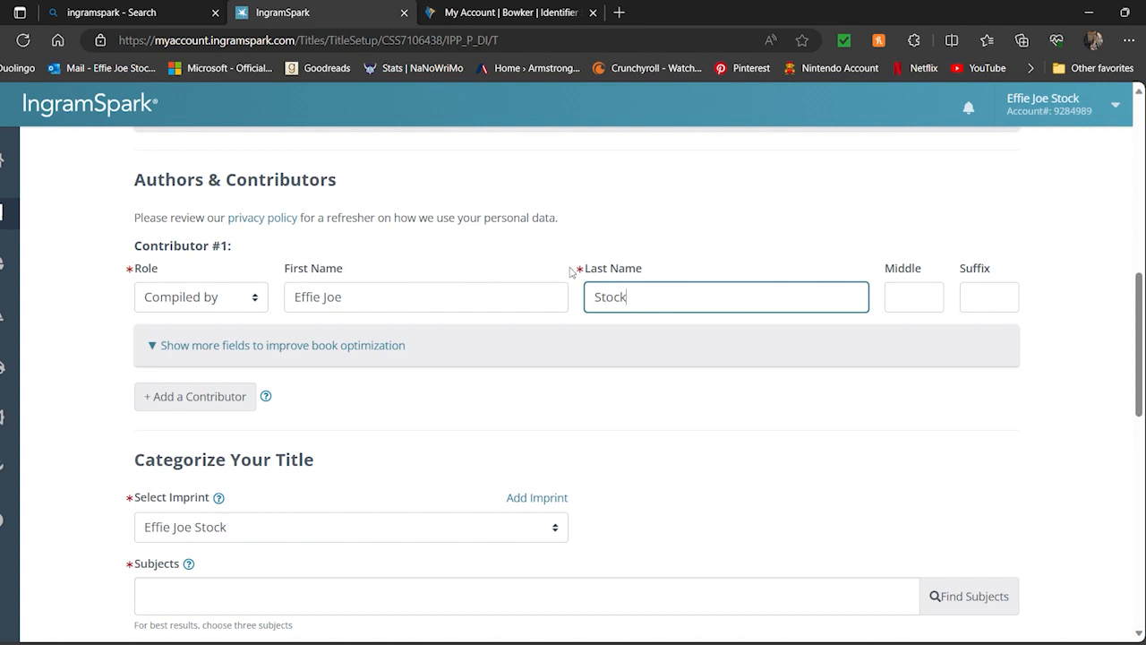
Step: Read the help note for the imprint selection under Categorize Your Title
scroll(665, 258, "down", 1)
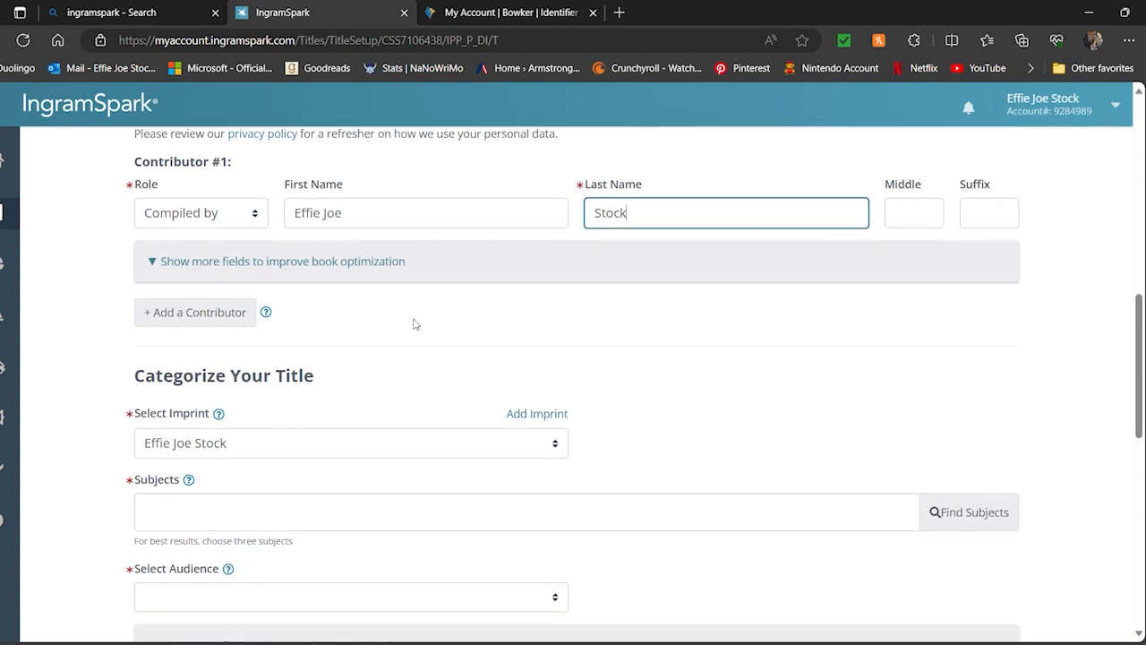
scroll(581, 294, "down", 1)
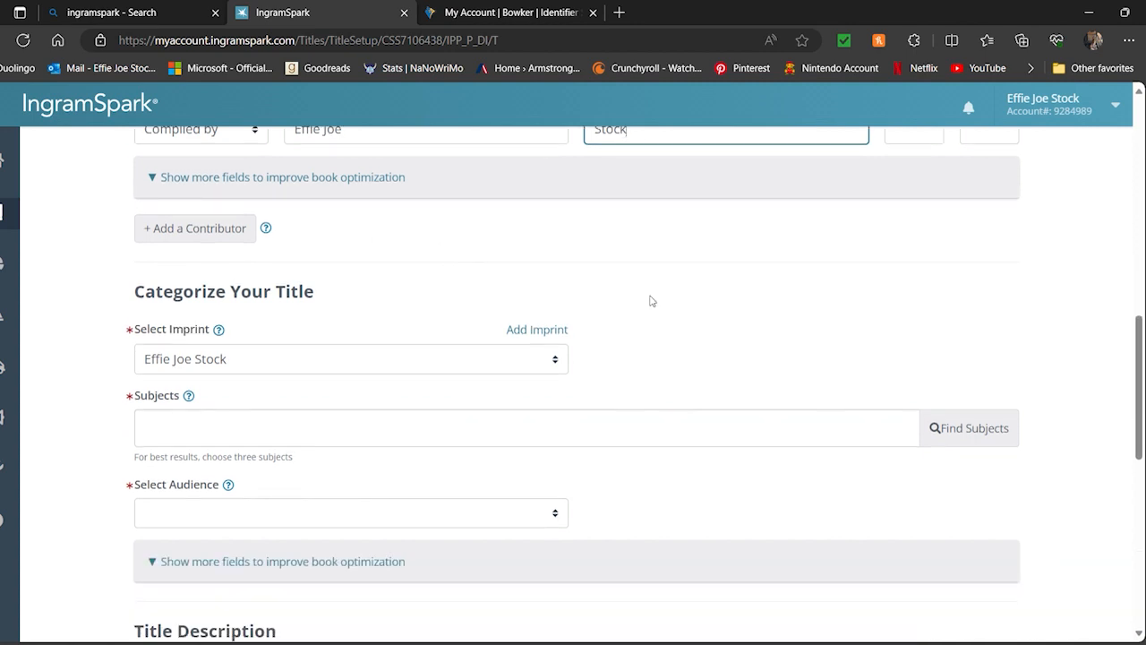
scroll(650, 299, "down", 1)
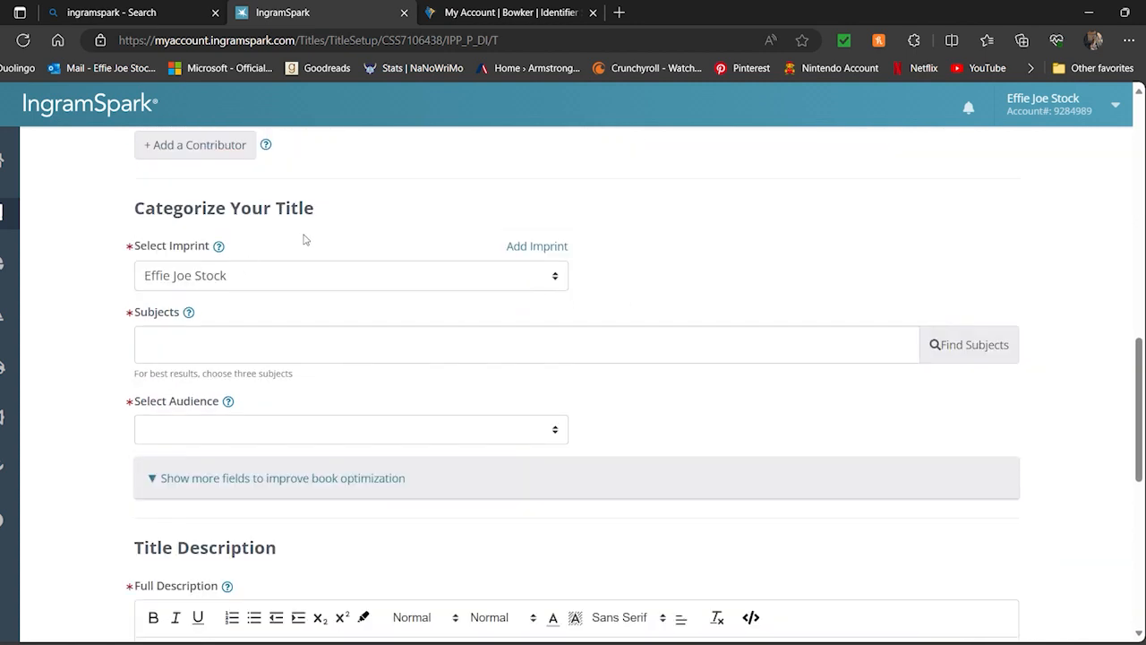
left_click(218, 246)
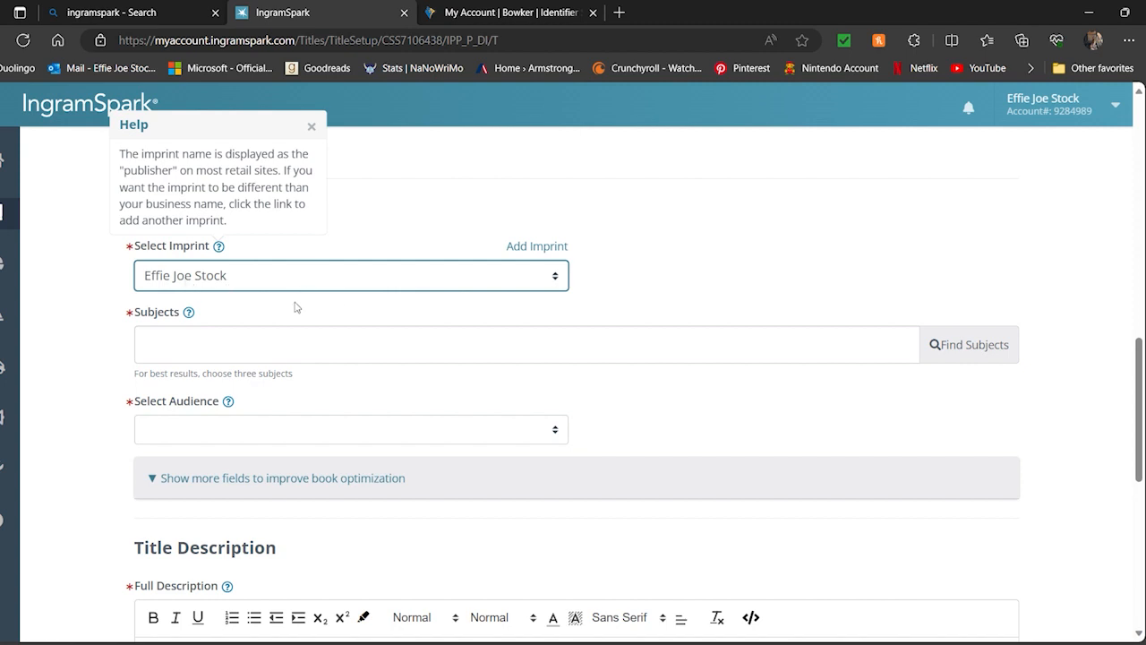
Step: Select the Dragon Bone Publishing imprint and add the Literary Collections subjects General, Interviews, and Subjects & Themes / General
key("Down")
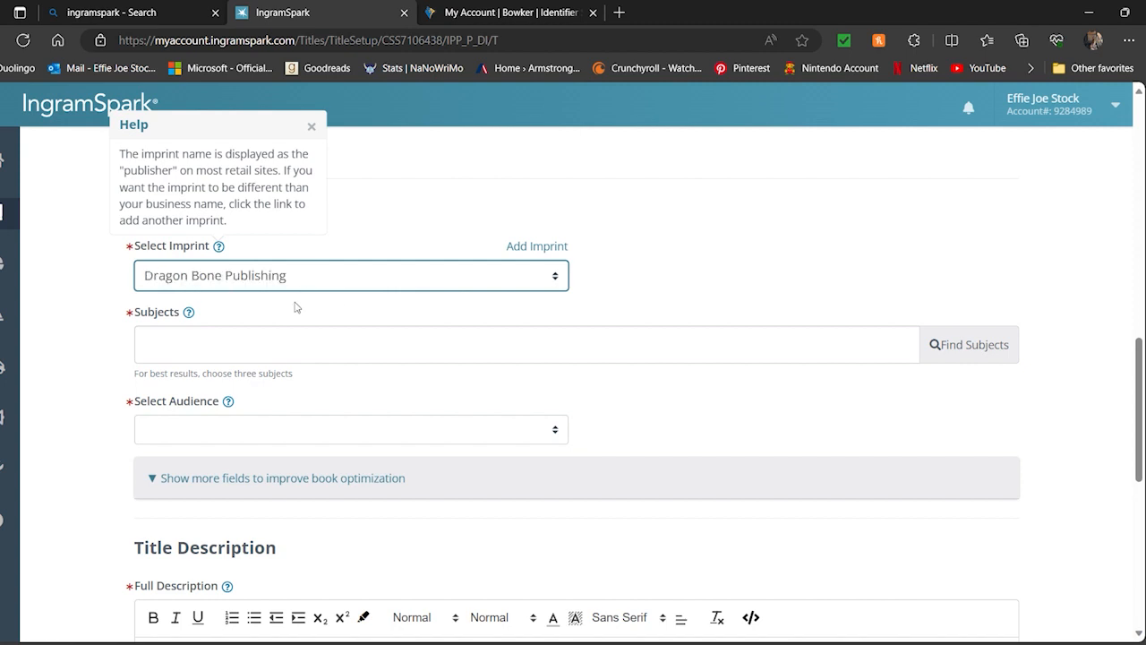
left_click(284, 340)
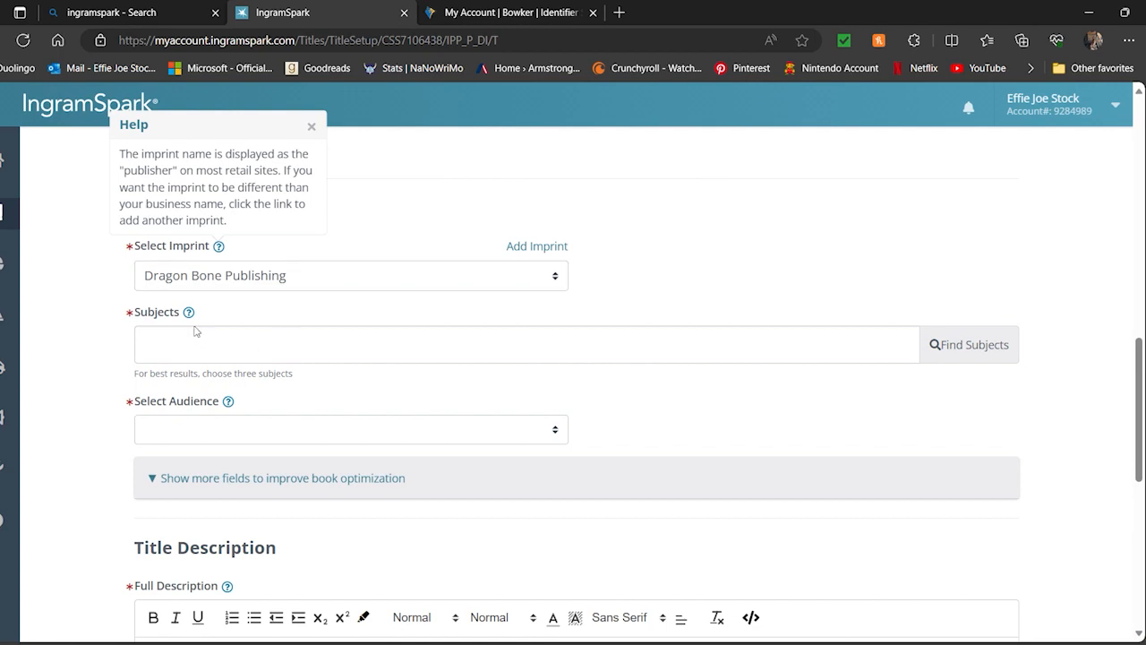
left_click(965, 346)
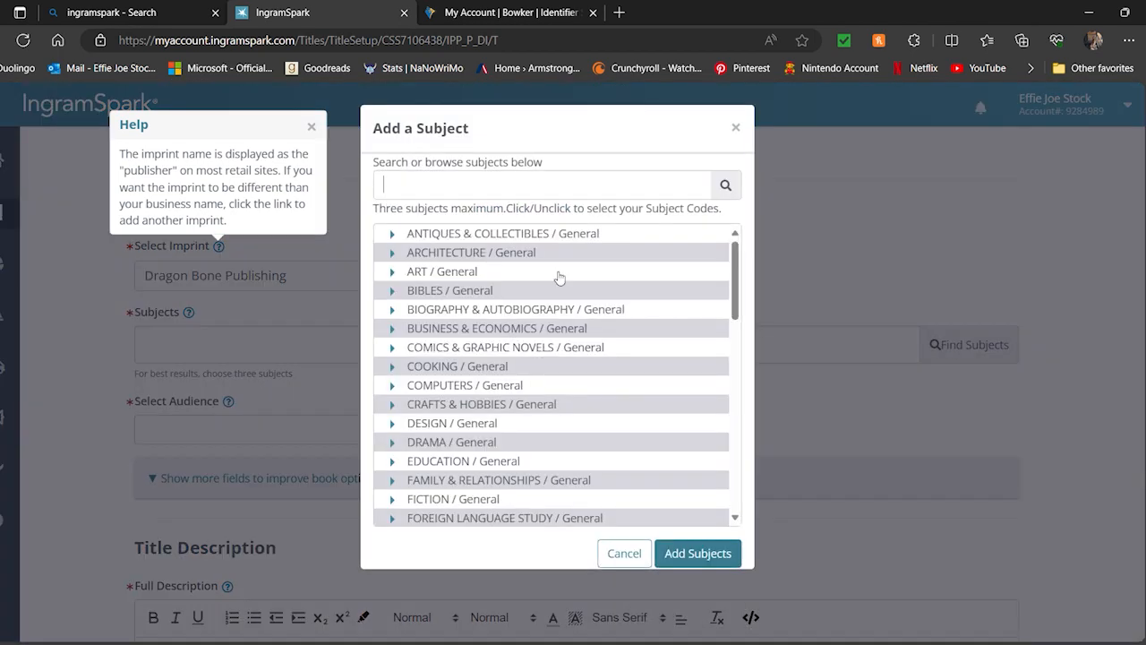
scroll(551, 340, "down", 1)
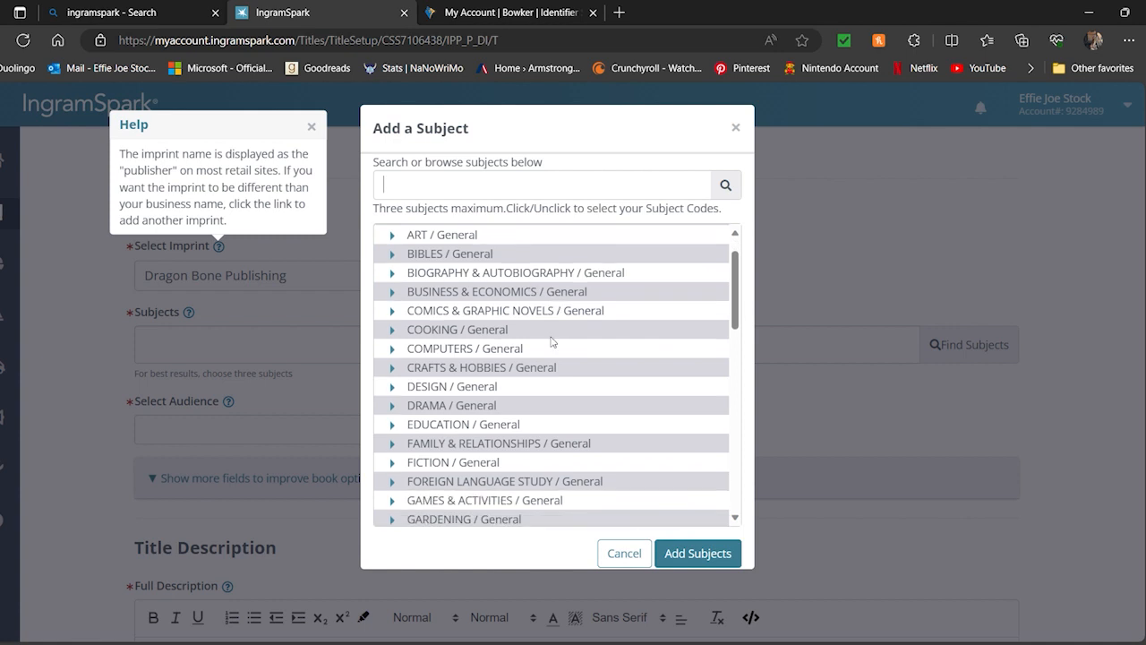
scroll(551, 340, "down", 1)
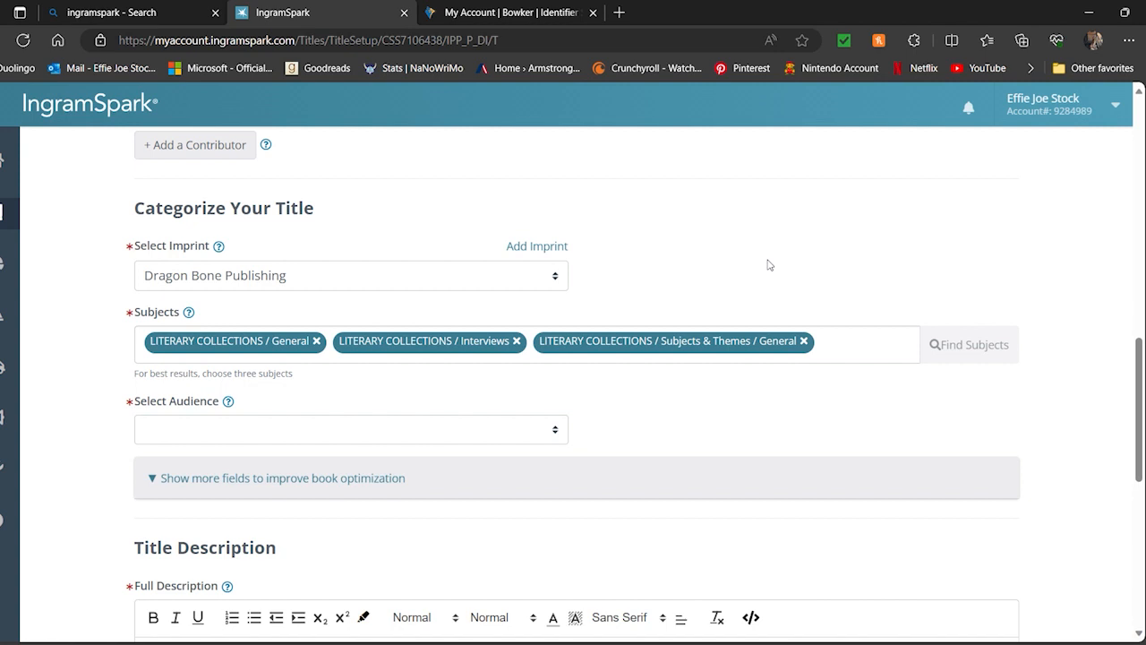
Step: Set the title's audience to Trade/General (Adult)
scroll(752, 237, "down", 1)
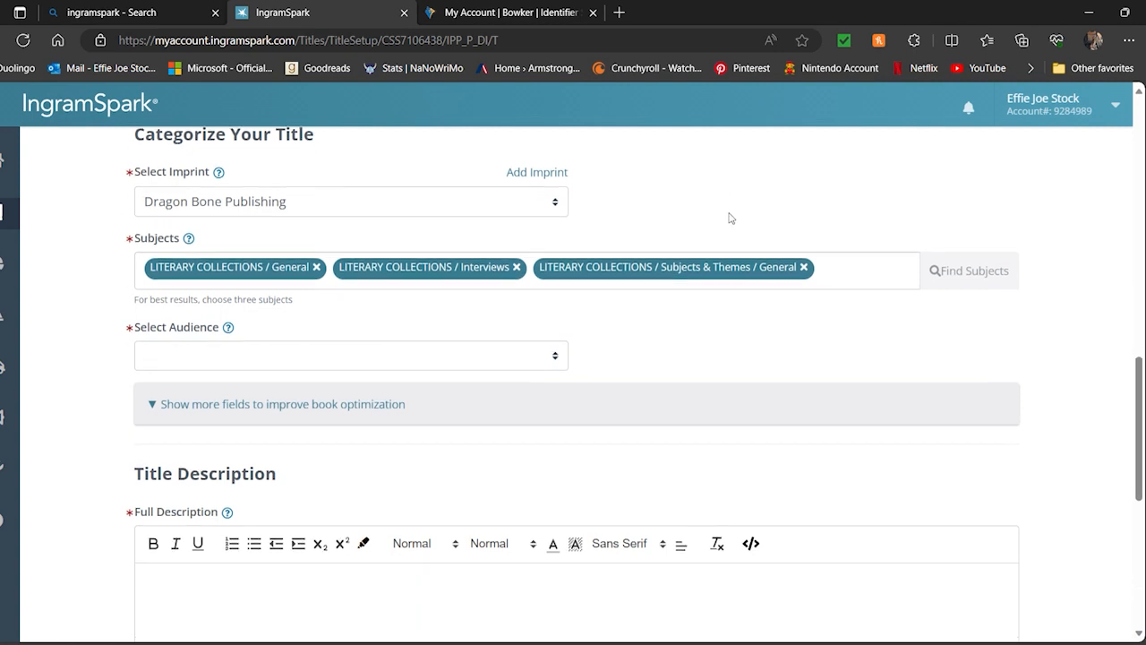
left_click(298, 446)
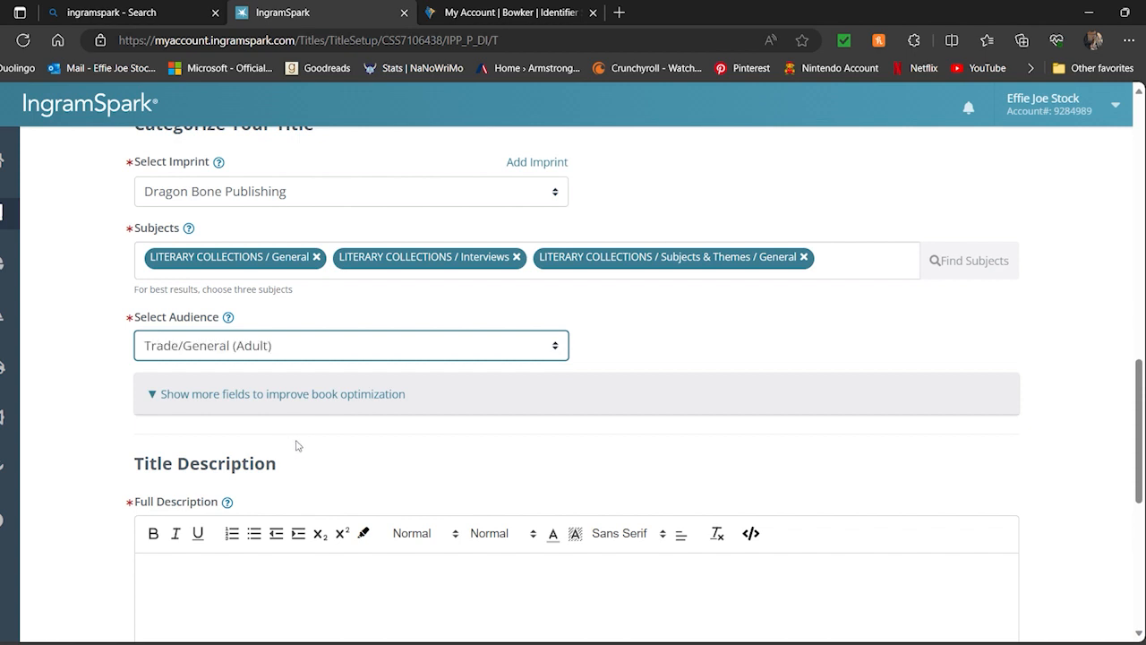
Step: Read the help note for the full description and fill in the description with the magazine's "Hello readers!" introduction
scroll(102, 399, "down", 3)
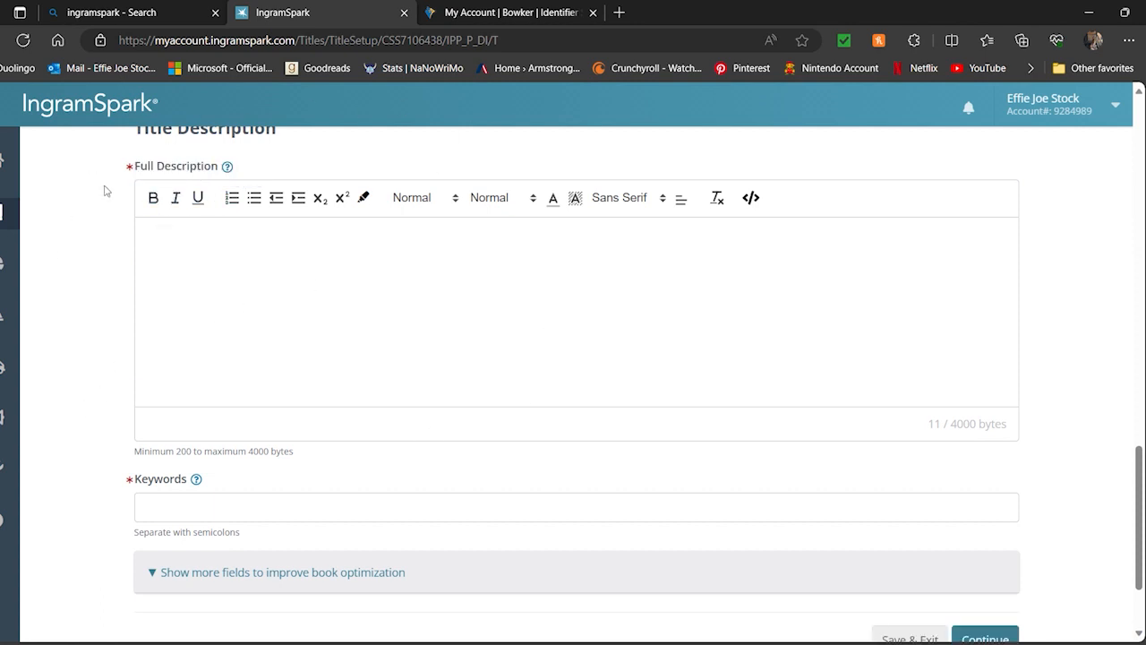
left_click(227, 166)
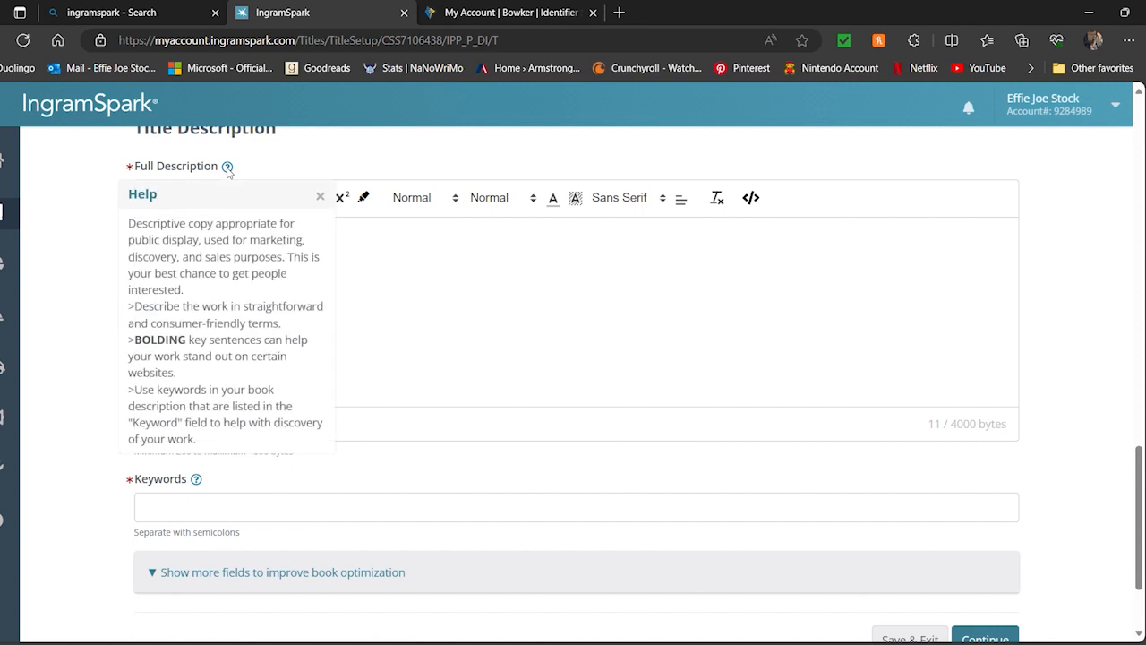
left_click(319, 196)
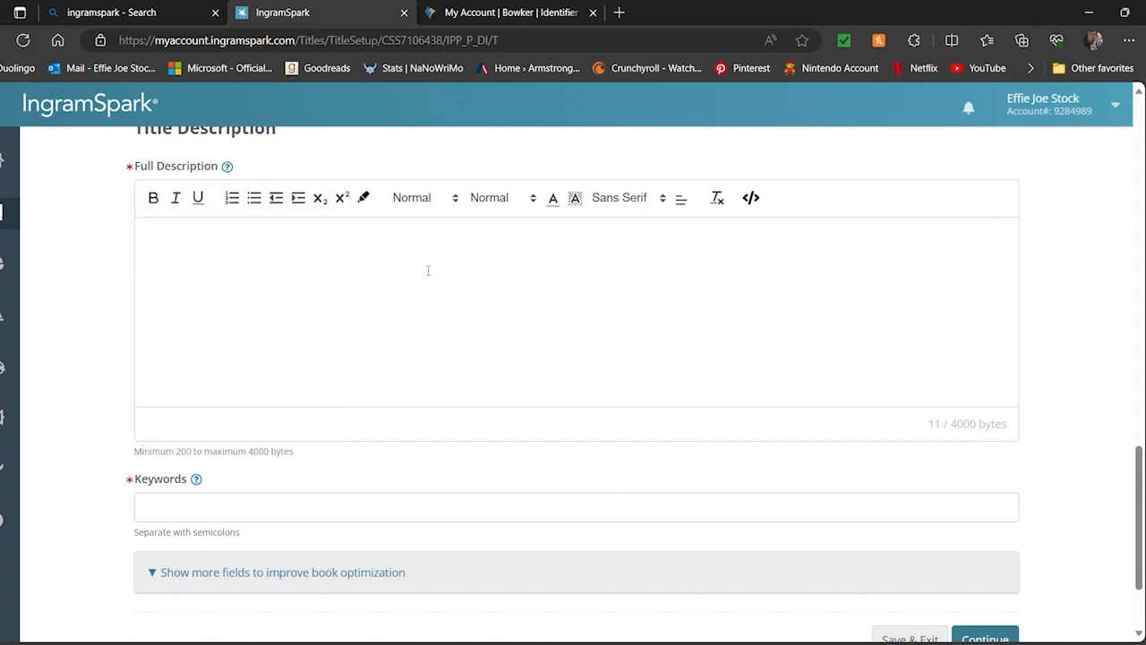
left_click(218, 265)
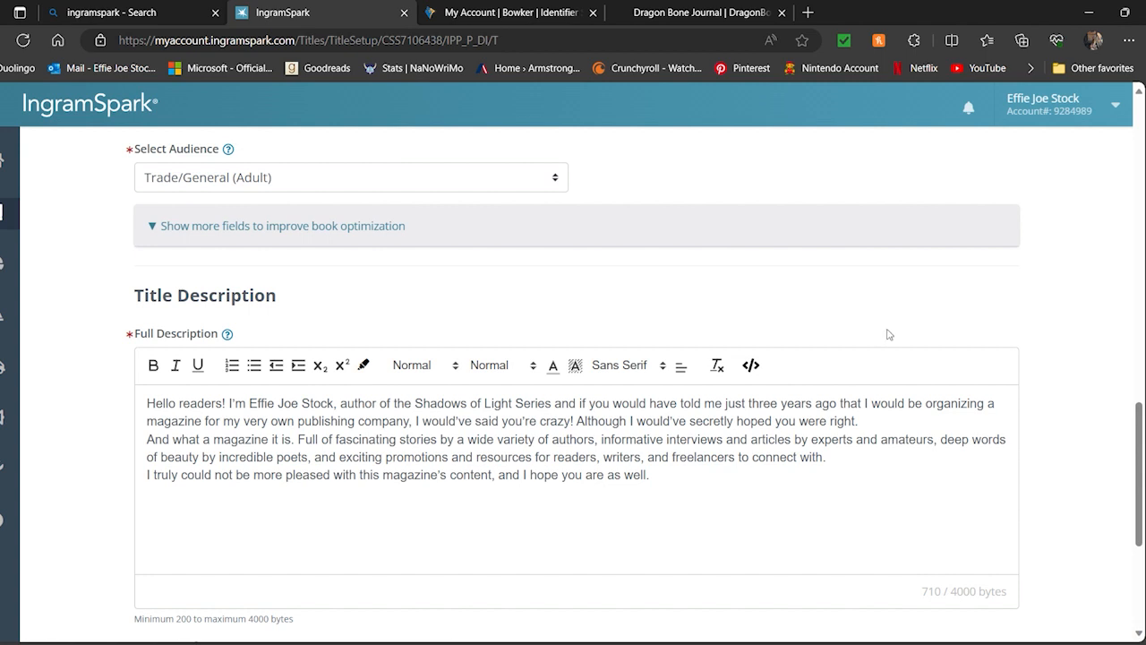
Step: Enter the keywords "literary magazine; magazine; zine; fiction; anthology; writing magazine; magazine for authors; magazine for writers; poetry; short stories;"
scroll(902, 299, "down", 2)
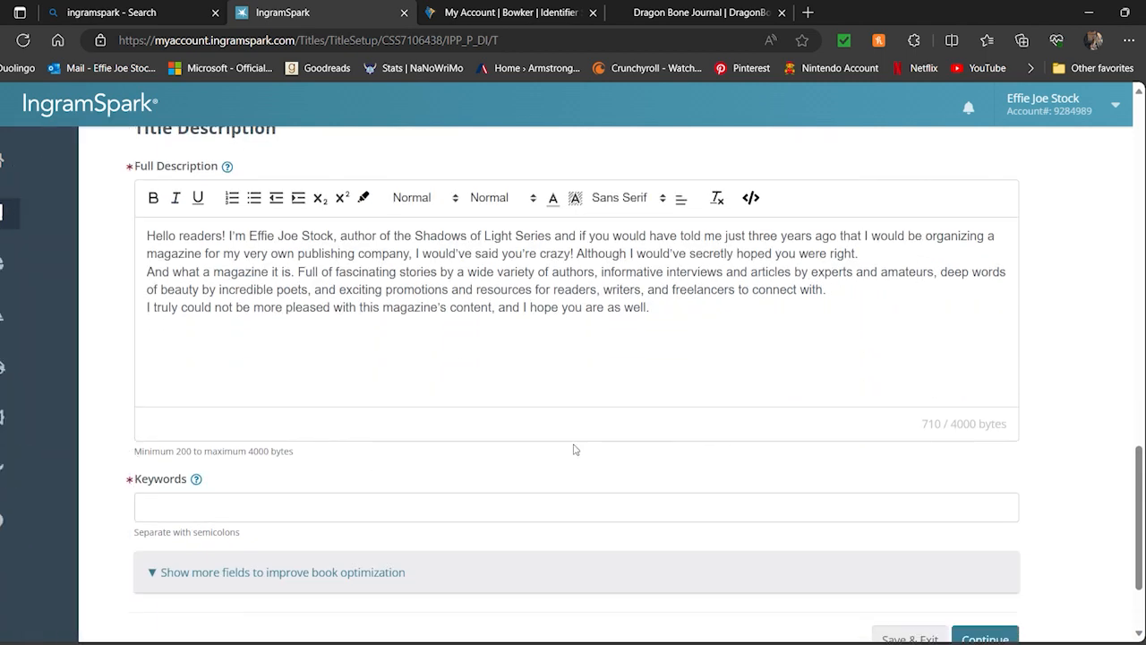
scroll(526, 363, "down", 2)
left_click(464, 380)
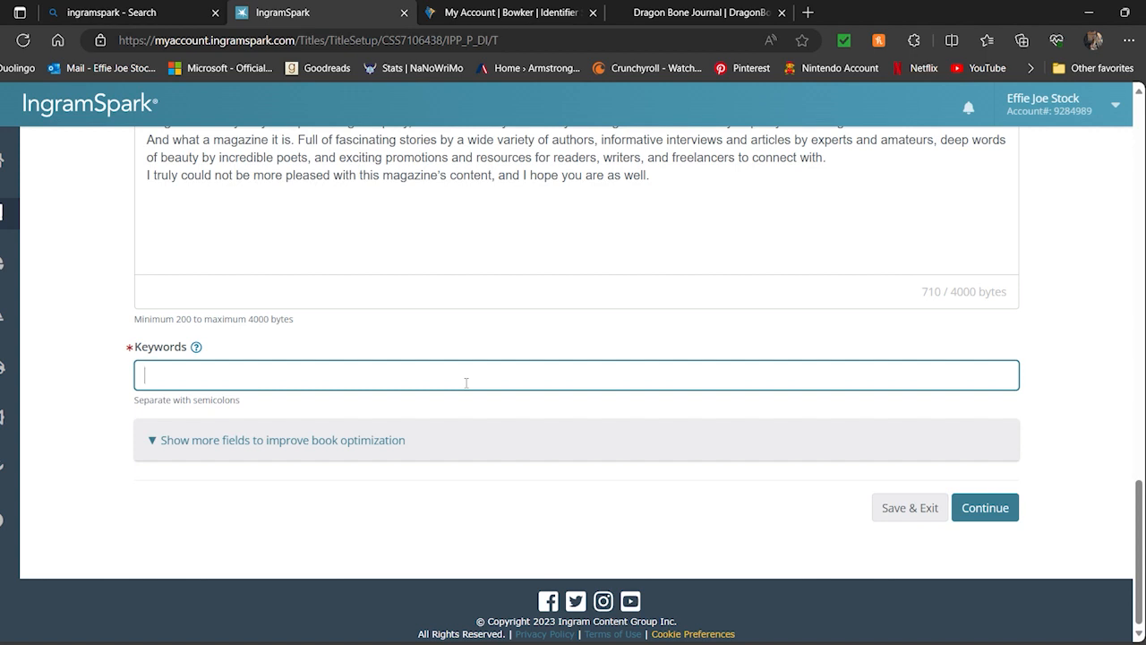
type("literary magazine;")
type("magazine; zine; fiction; anthology; writing magazine; magazine for authors; magazine for writers; poetry; short stories; z")
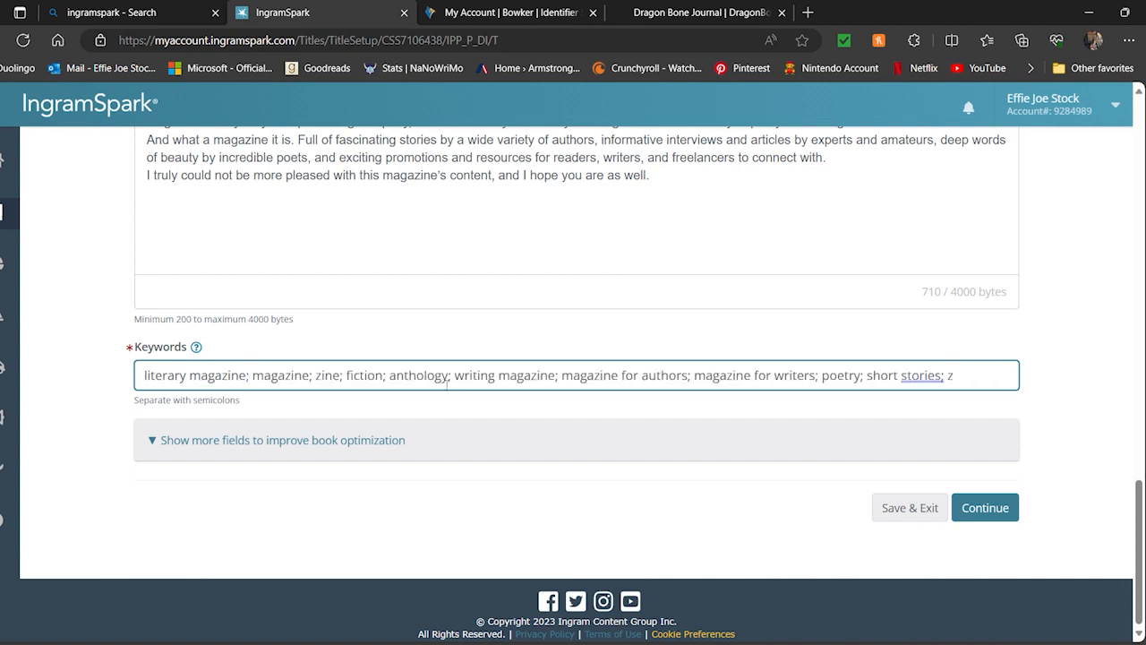
left_click(792, 340)
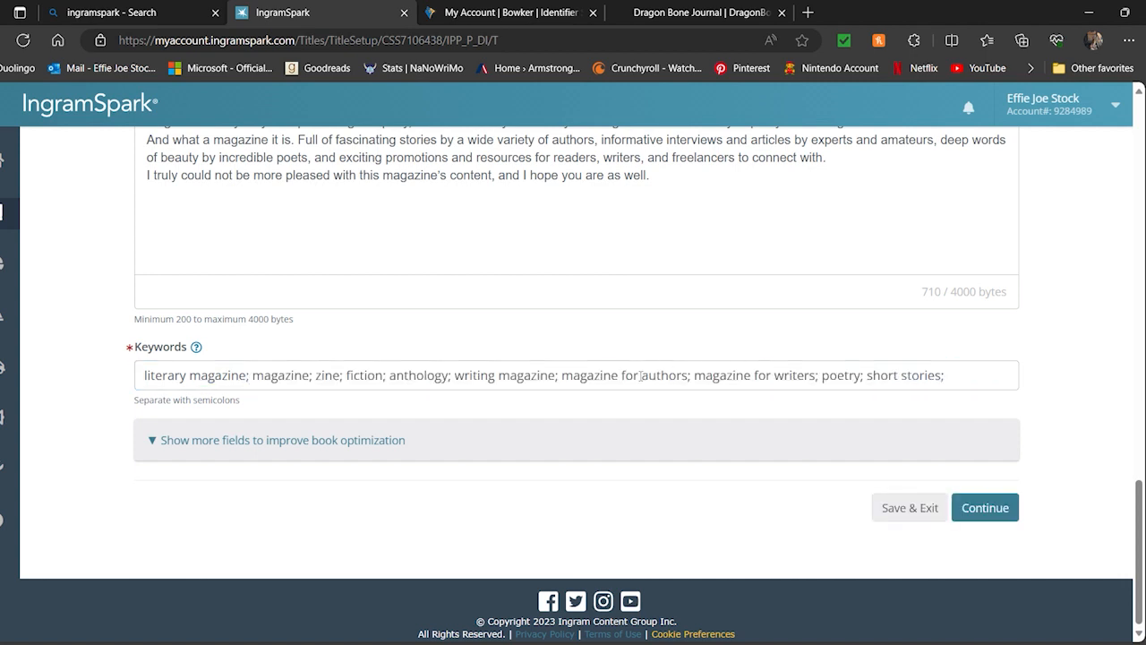
Step: Show the additional description fields, leave the short description empty and continue to the Print Info stage
left_click(348, 439)
scroll(561, 435, "down", 2)
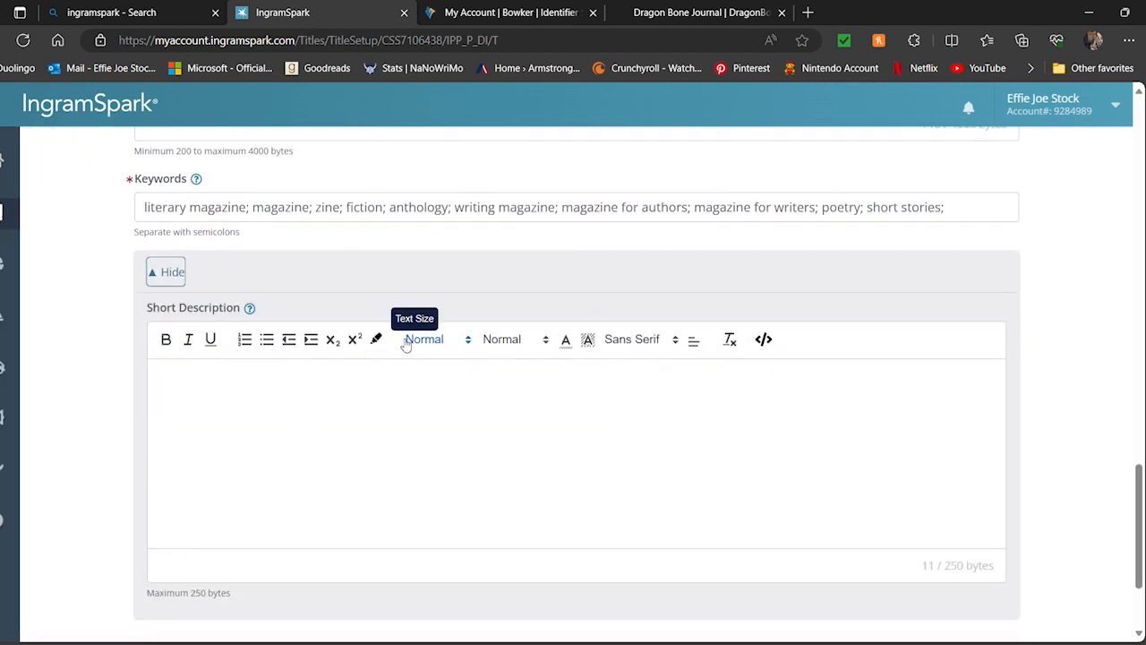
scroll(133, 315, "down", 2)
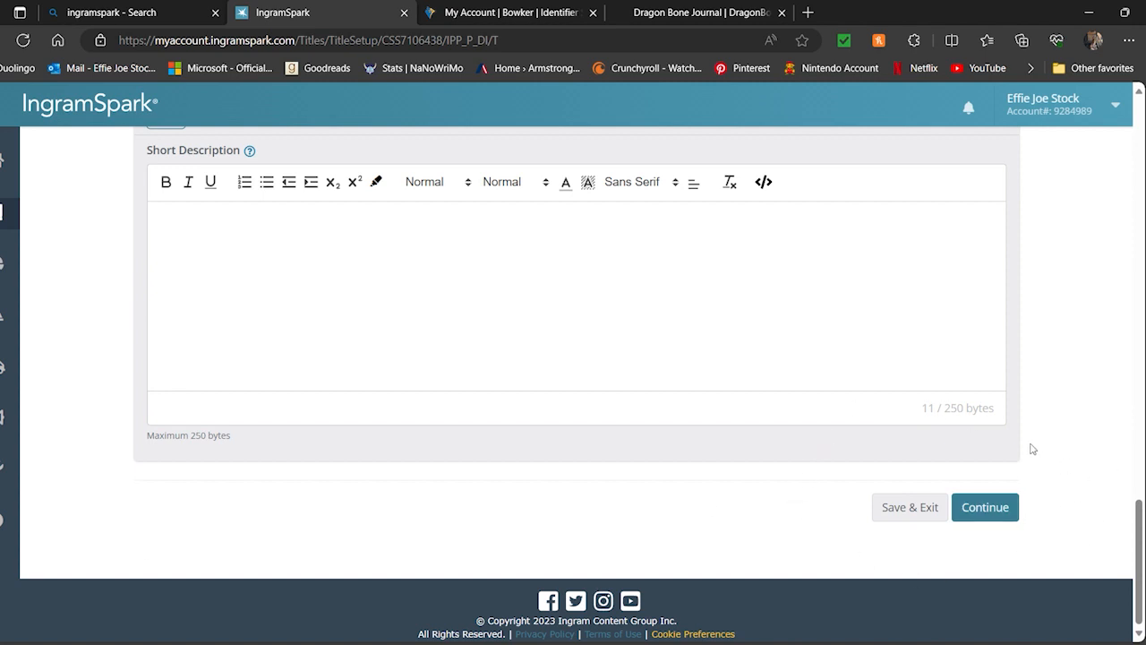
left_click(1015, 510)
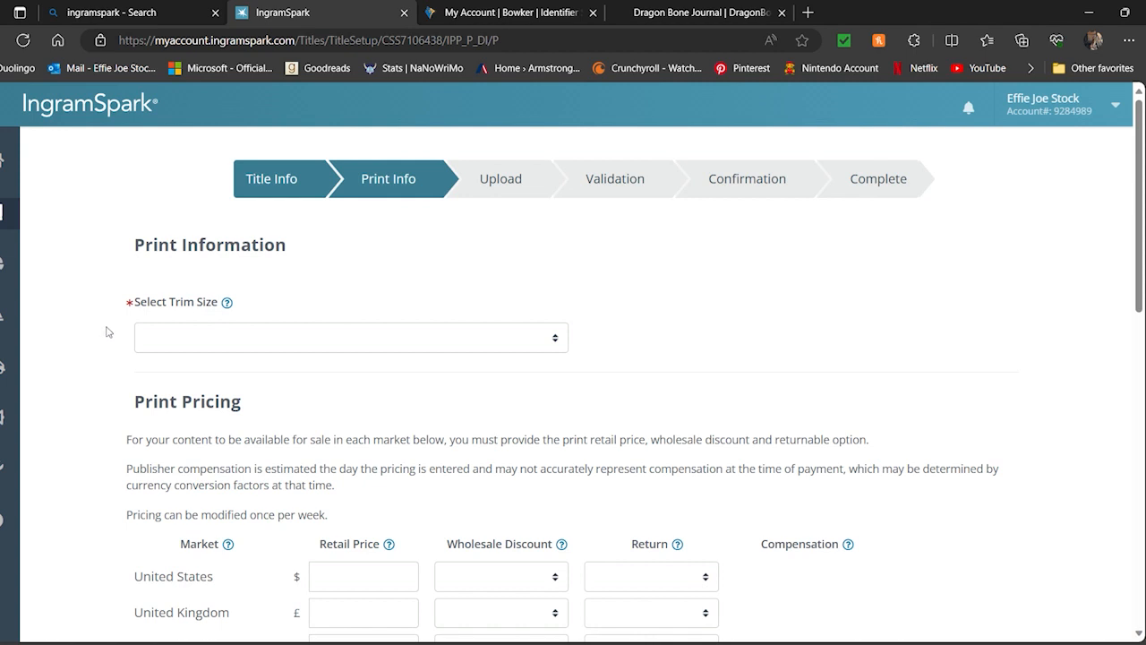
Step: Set the book's trim size to 8.500" x 11.000" (280mm x 216mm)
scroll(105, 331, "down", 1)
left_click(225, 254)
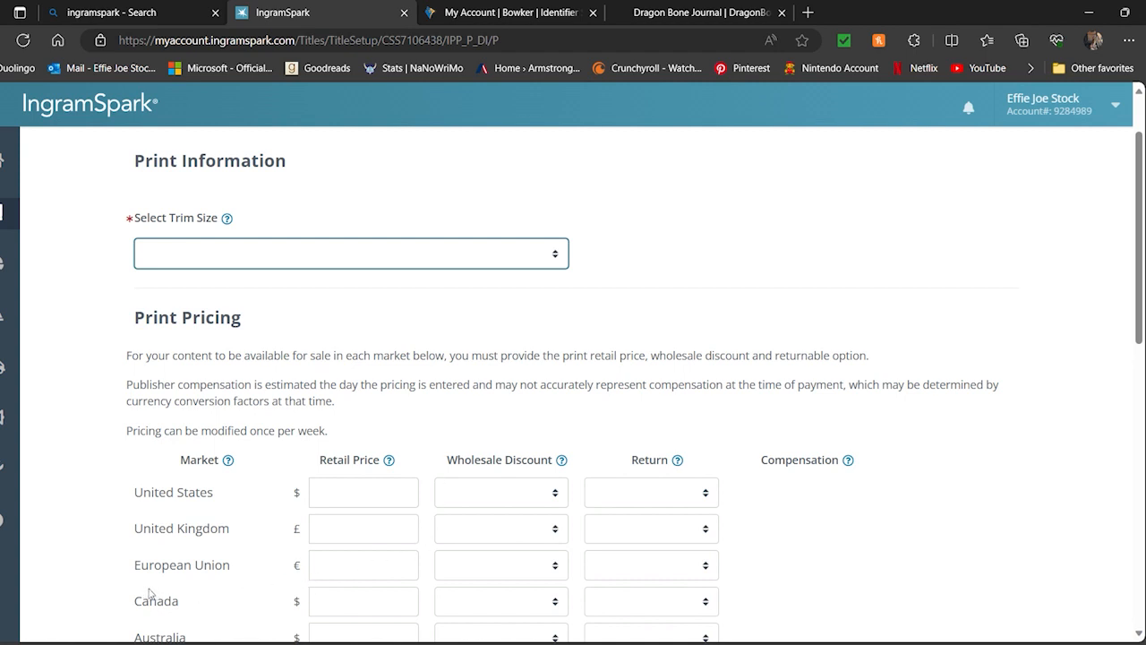
left_click(274, 588)
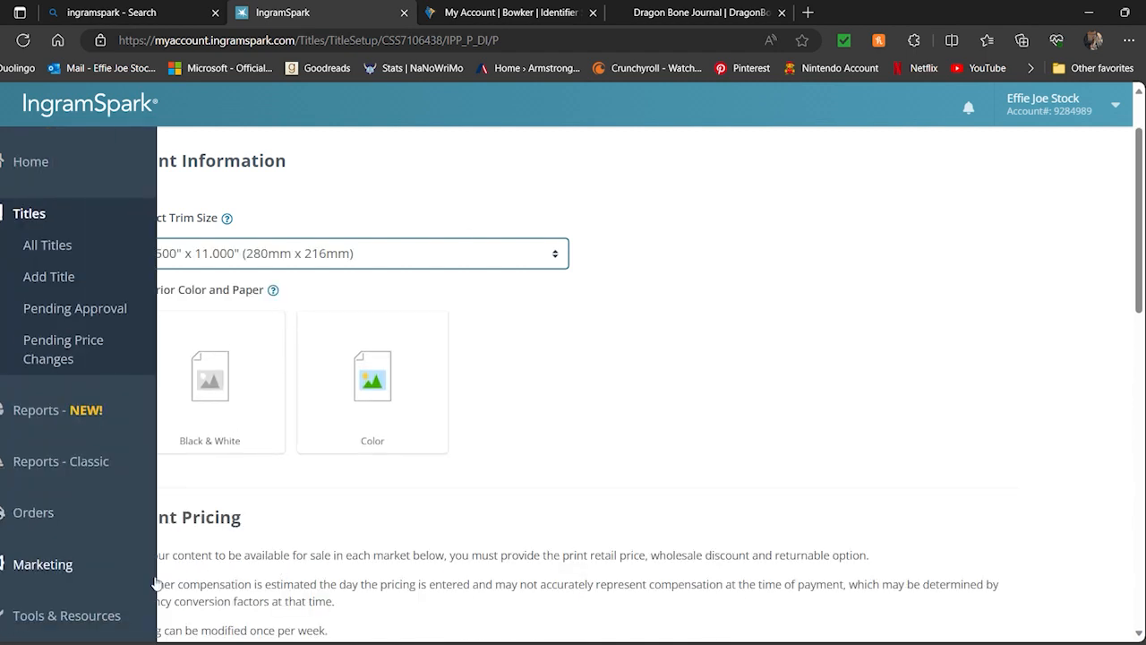
Step: Choose a Black & White interior printed on White 50 paper
left_click(213, 399)
scroll(291, 368, "down", 2)
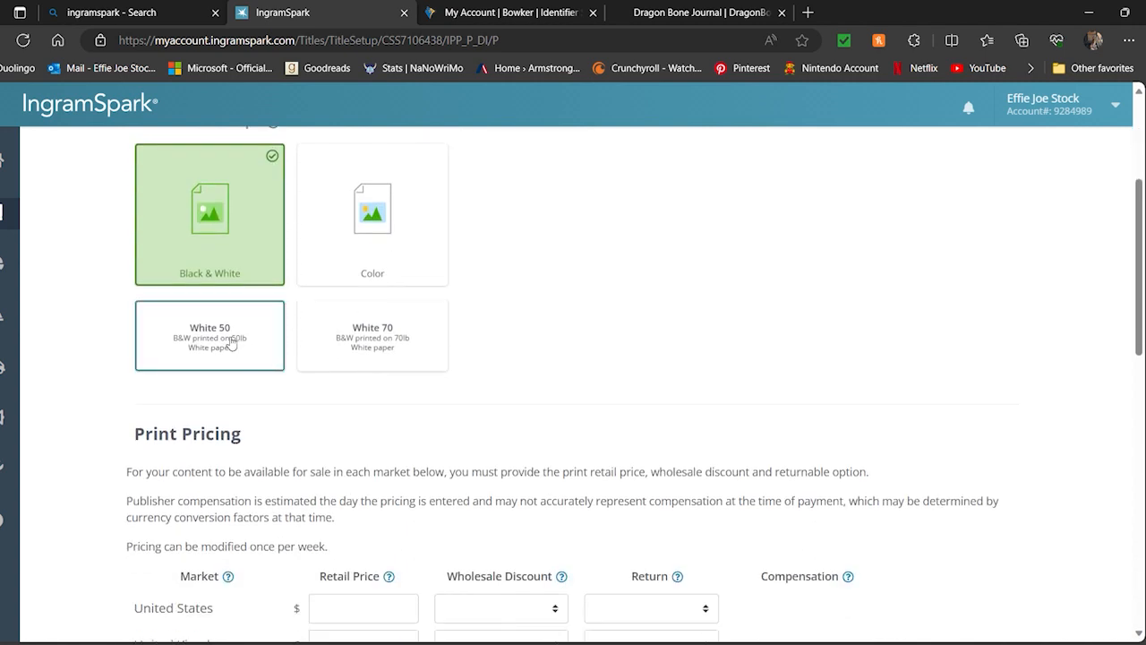
left_click(233, 344)
scroll(268, 340, "down", 1)
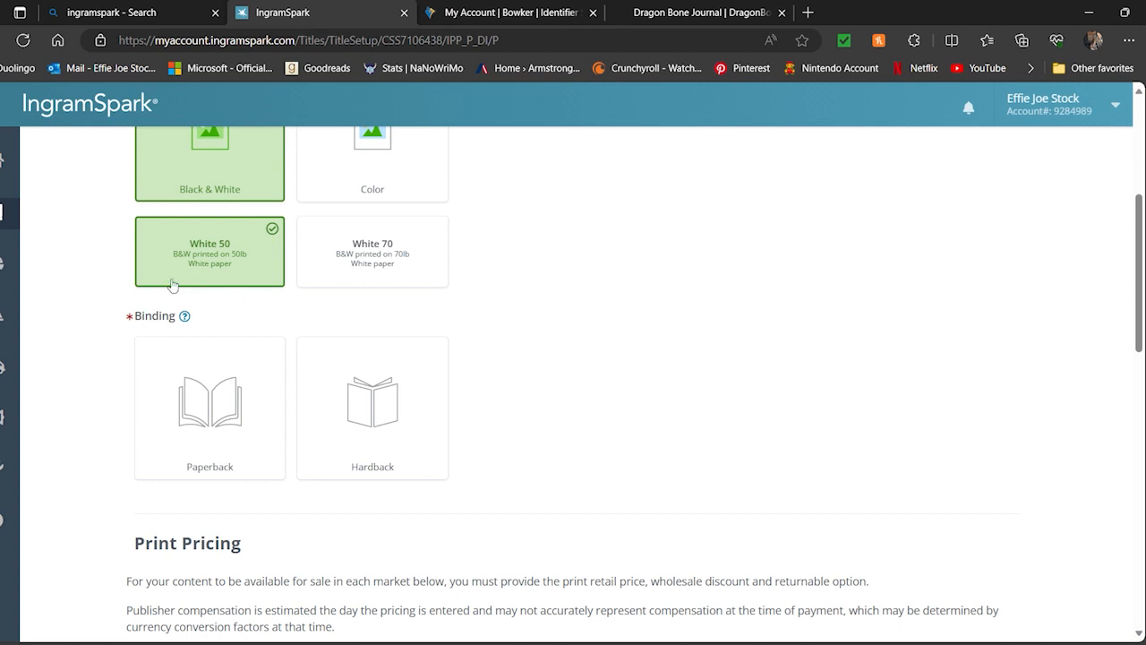
Step: Choose Paperback binding in the Perfect Bound style and a Gloss cover finish
scroll(277, 362, "down", 1)
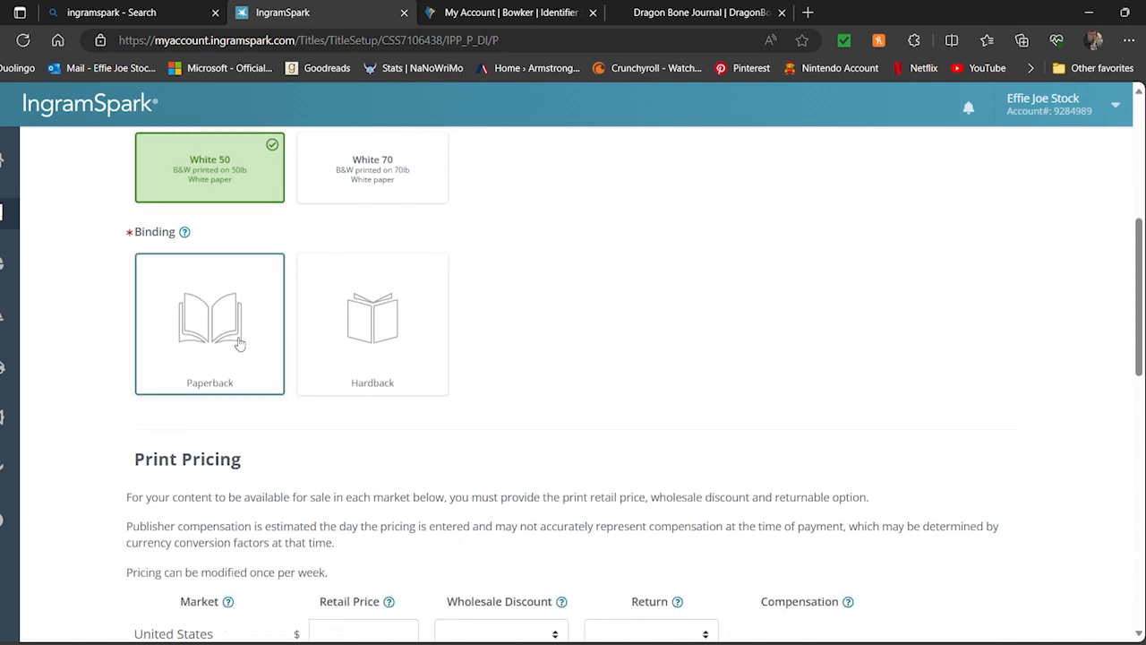
left_click(230, 332)
scroll(289, 355, "down", 2)
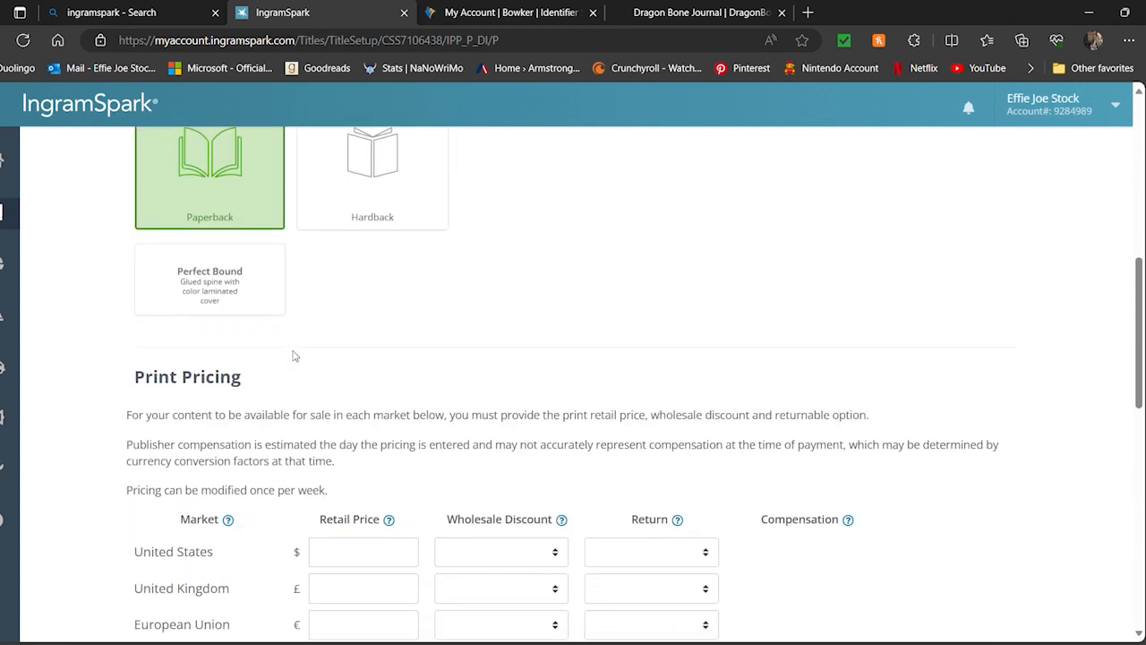
left_click(205, 297)
left_click(228, 408)
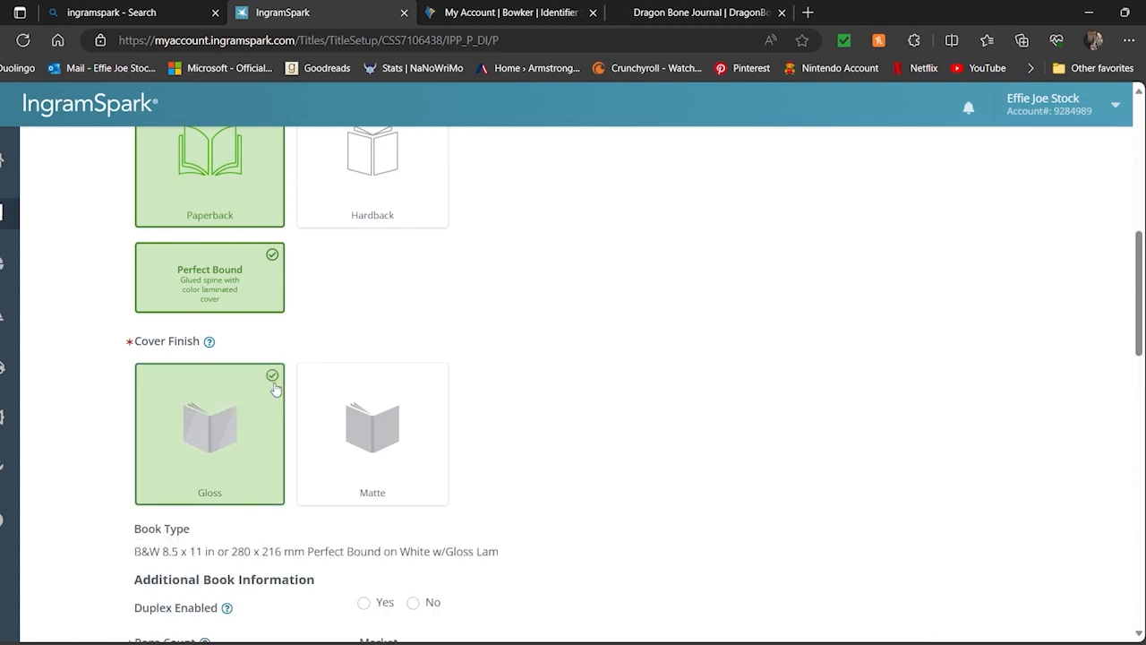
Step: Enable duplex under Additional Book Information and set the page count to 66
scroll(295, 398, "down", 2)
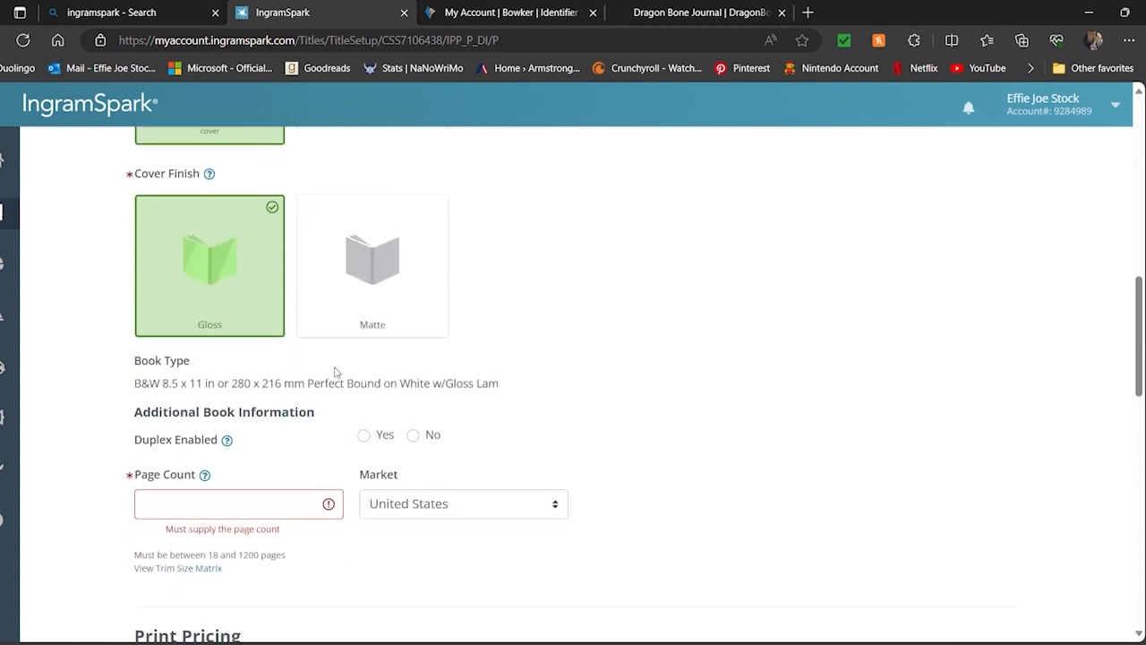
scroll(284, 408, "down", 2)
left_click(363, 352)
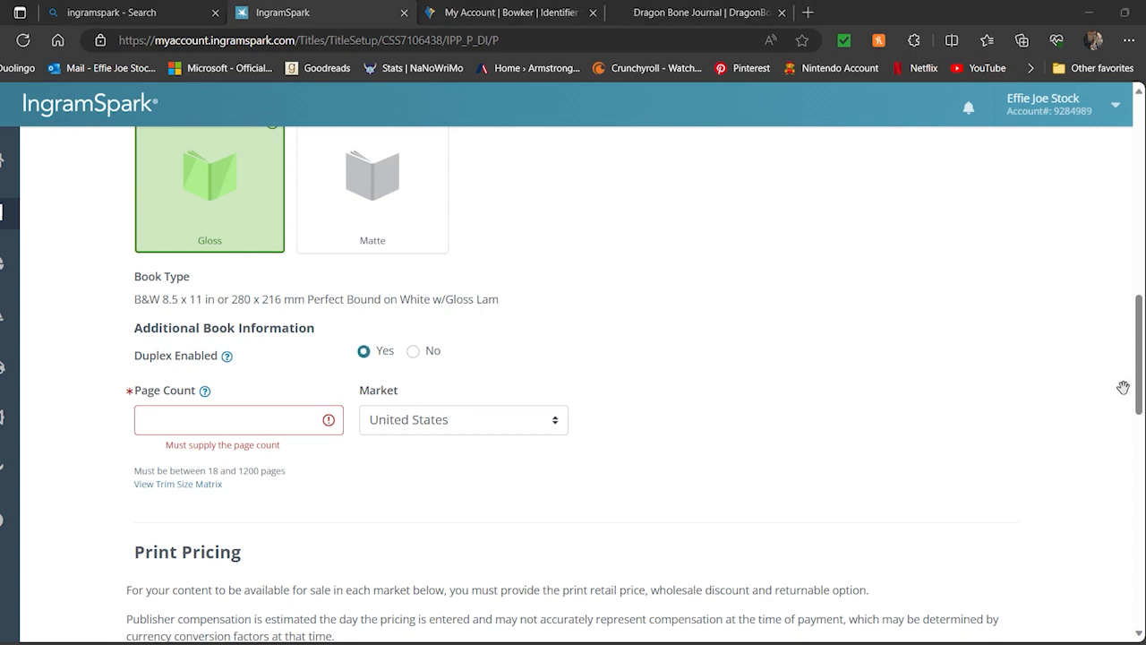
type("66")
left_click(168, 436)
scroll(89, 331, "down", 2)
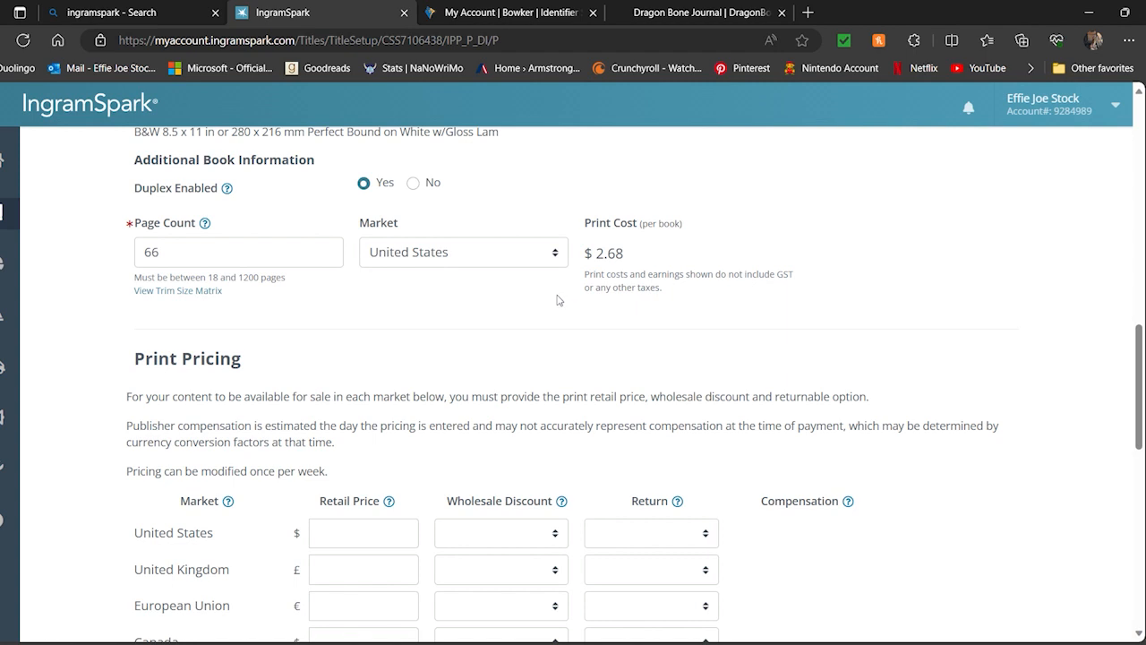
Step: Price the markets at US 5.00, UK 4.99, EU 4.99, Canada 6.99, Australia 7.99 and Global Connect 5.99, with Yes - Destroy returns
scroll(557, 301, "down", 2)
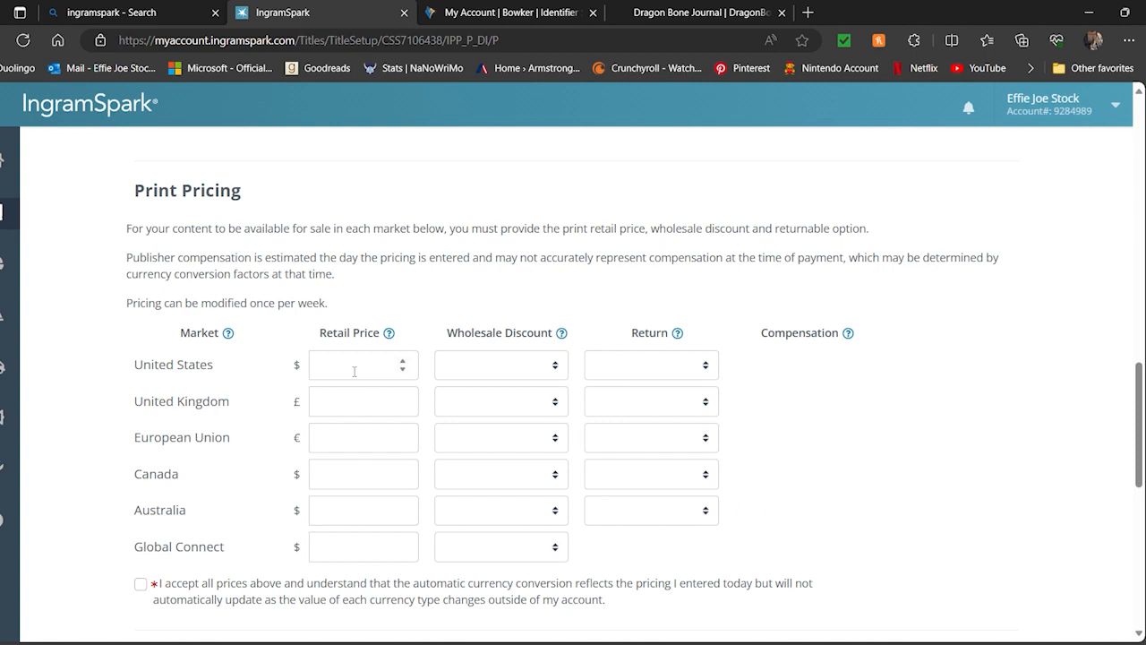
left_click(353, 370)
left_click(287, 352)
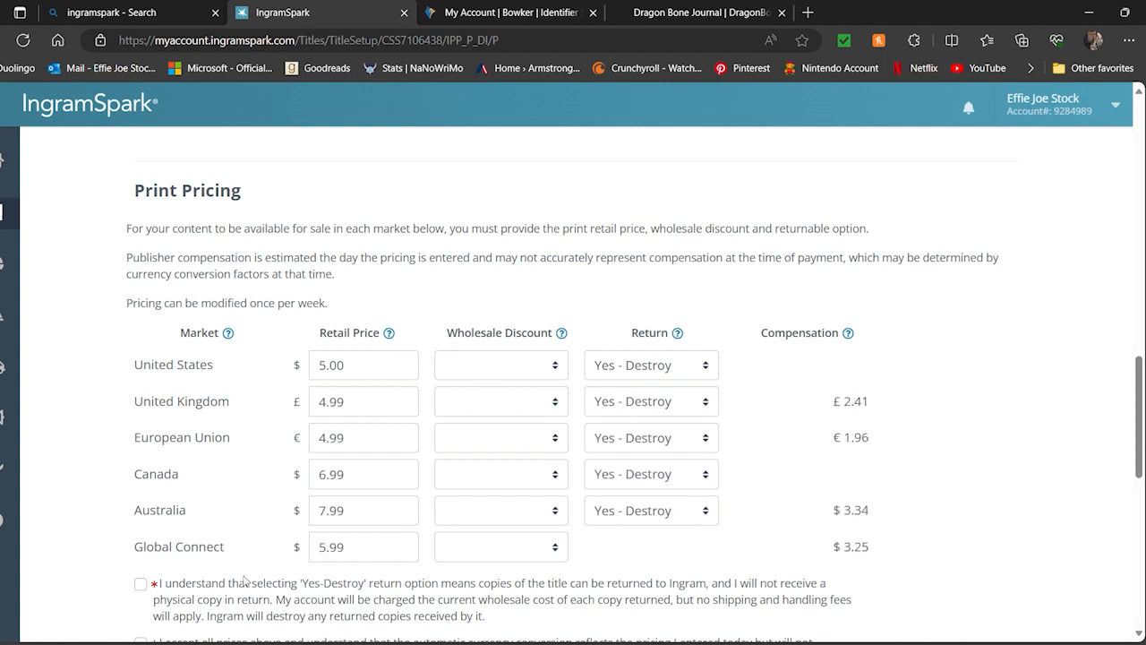
Step: Set the United States wholesale discount to Other at 40% and keep its return option as Yes - Destroy
left_click(460, 369)
left_click(476, 417)
left_click(461, 397)
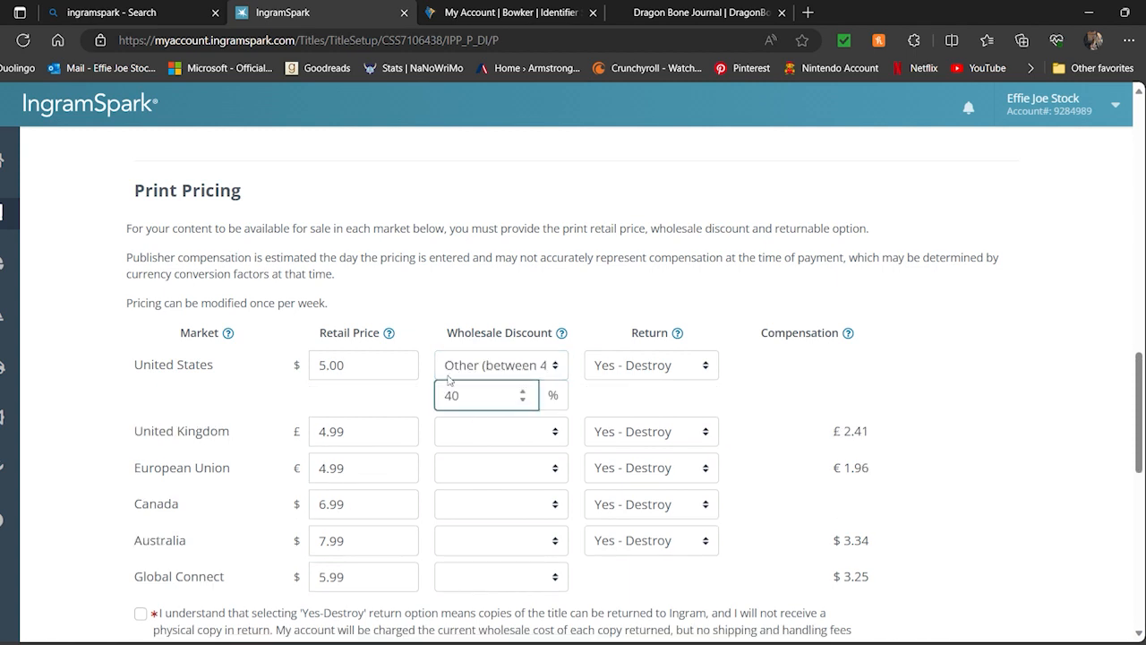
left_click(428, 349)
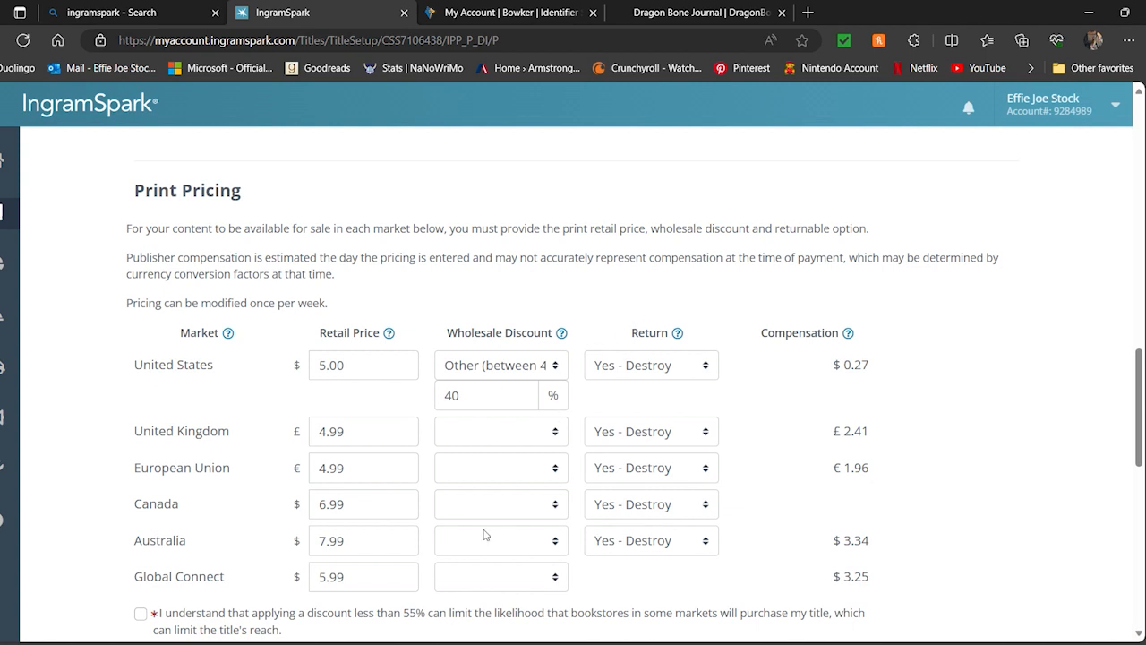
left_click(654, 374)
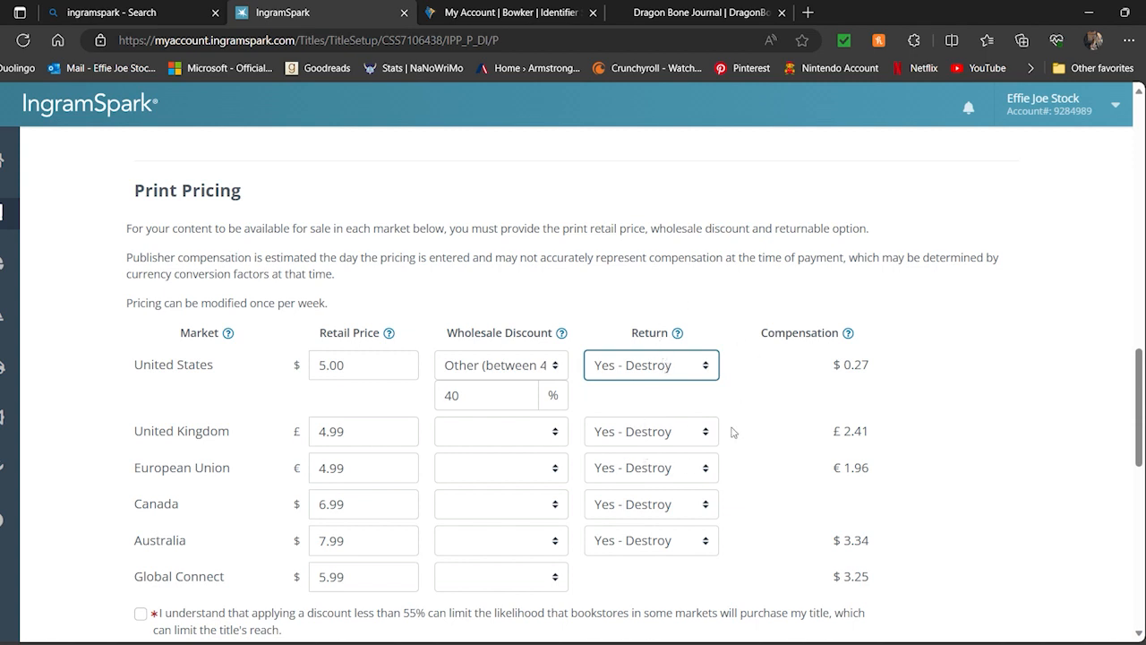
Step: Set the United Kingdom wholesale discount to Other at 35%
scroll(756, 313, "down", 1)
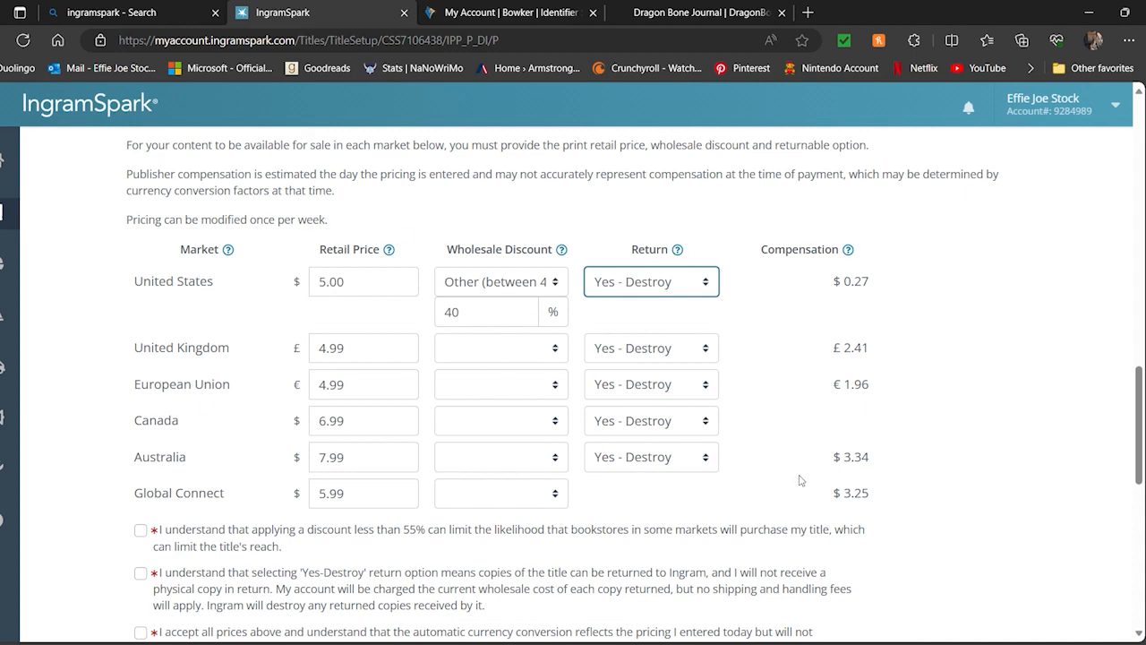
left_click(467, 354)
left_click(484, 396)
left_click(465, 389)
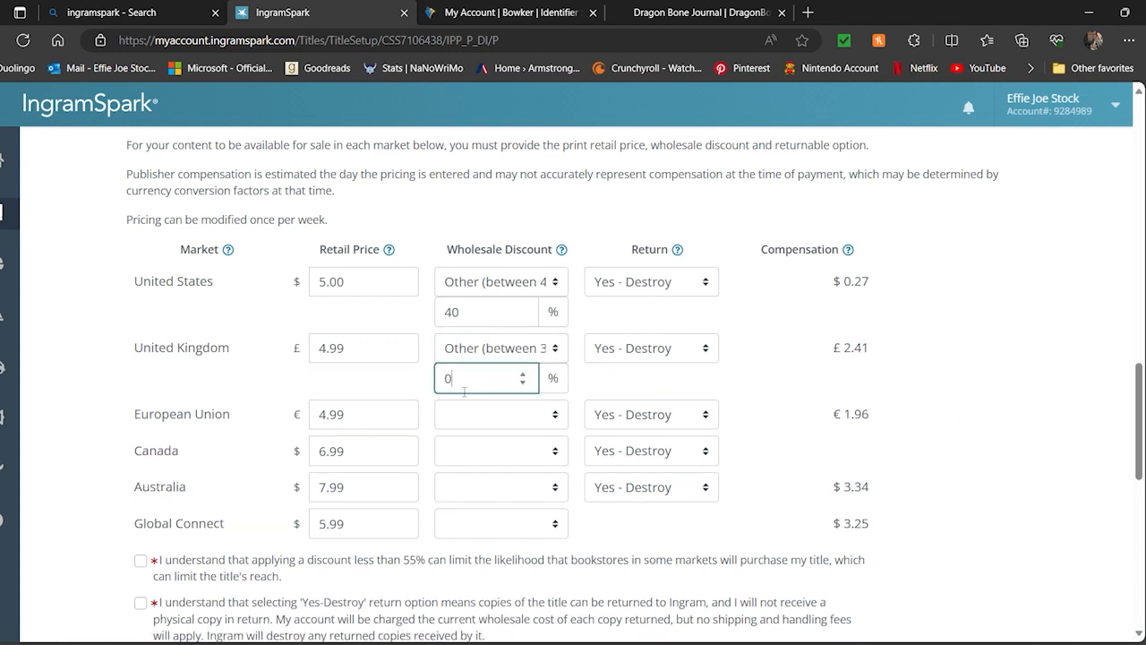
type("35")
Step: Set the European Union wholesale discount to Other at 35%
left_click(475, 415)
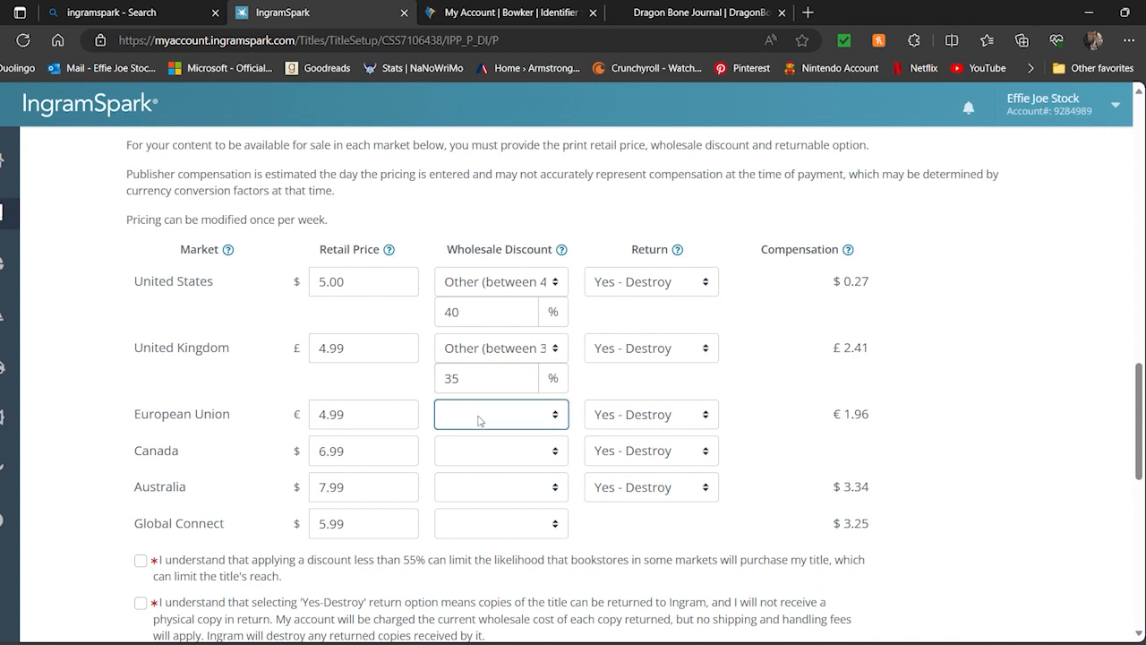
left_click(501, 464)
left_click(448, 445)
double_click(448, 445)
type("35")
scroll(450, 439, "down", 1)
left_click(459, 397)
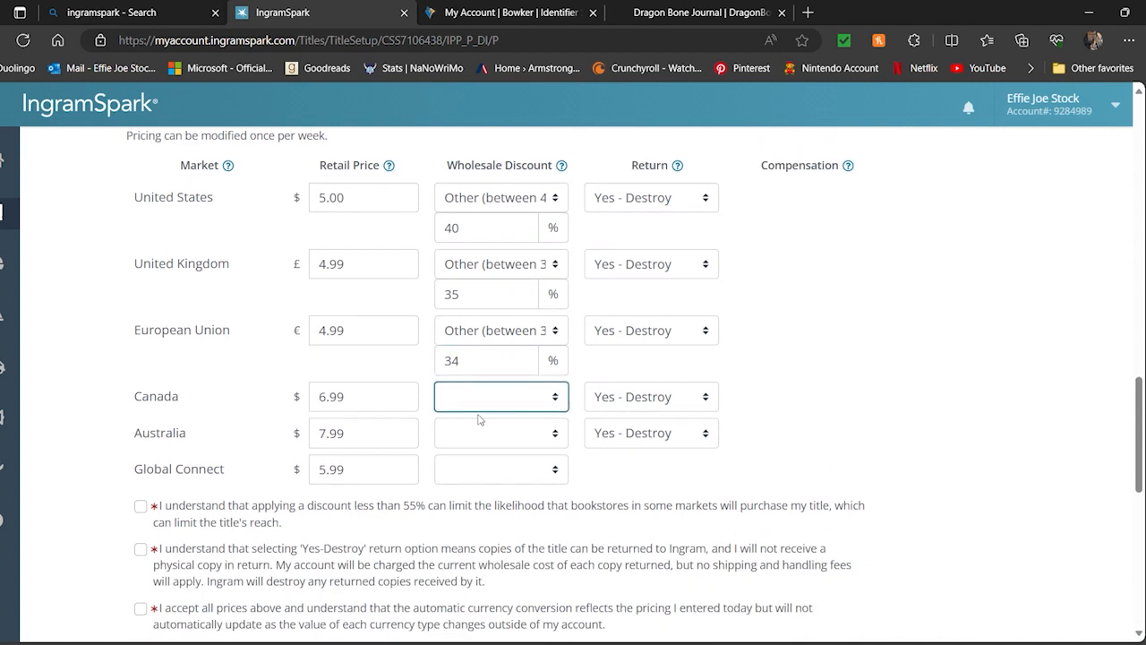
left_click(478, 429)
left_click(474, 372)
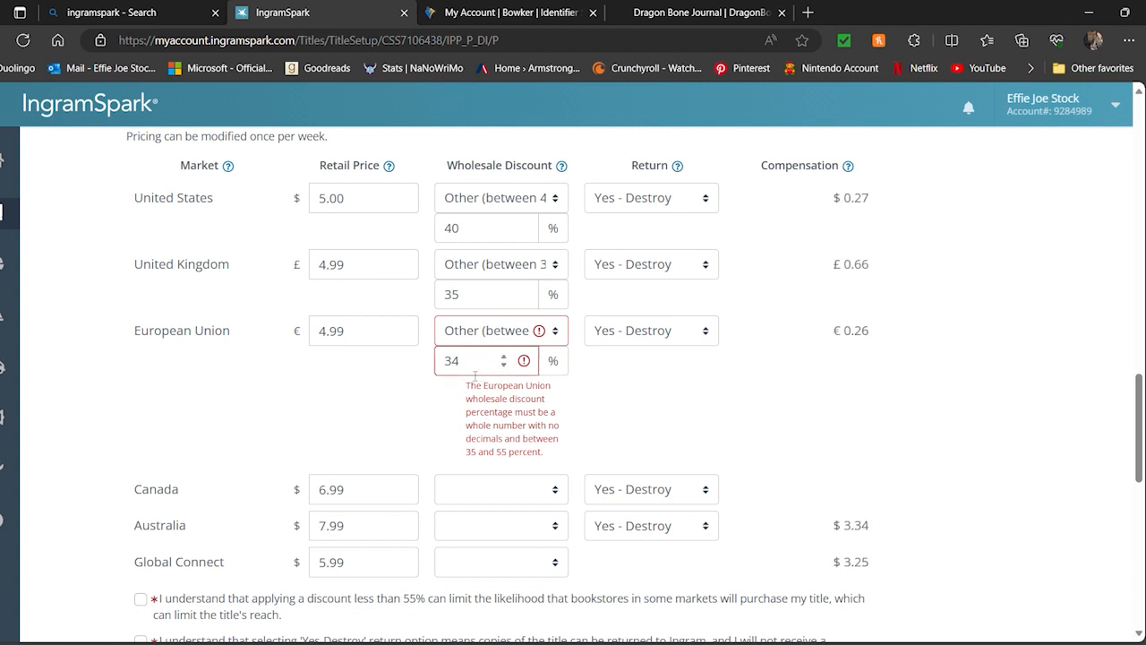
left_click(430, 318)
Step: Set the Canada wholesale discount to Other at 30%
left_click(496, 400)
left_click(504, 445)
left_click(479, 433)
left_click_drag(479, 434, 434, 431)
type("3")
left_click(432, 435)
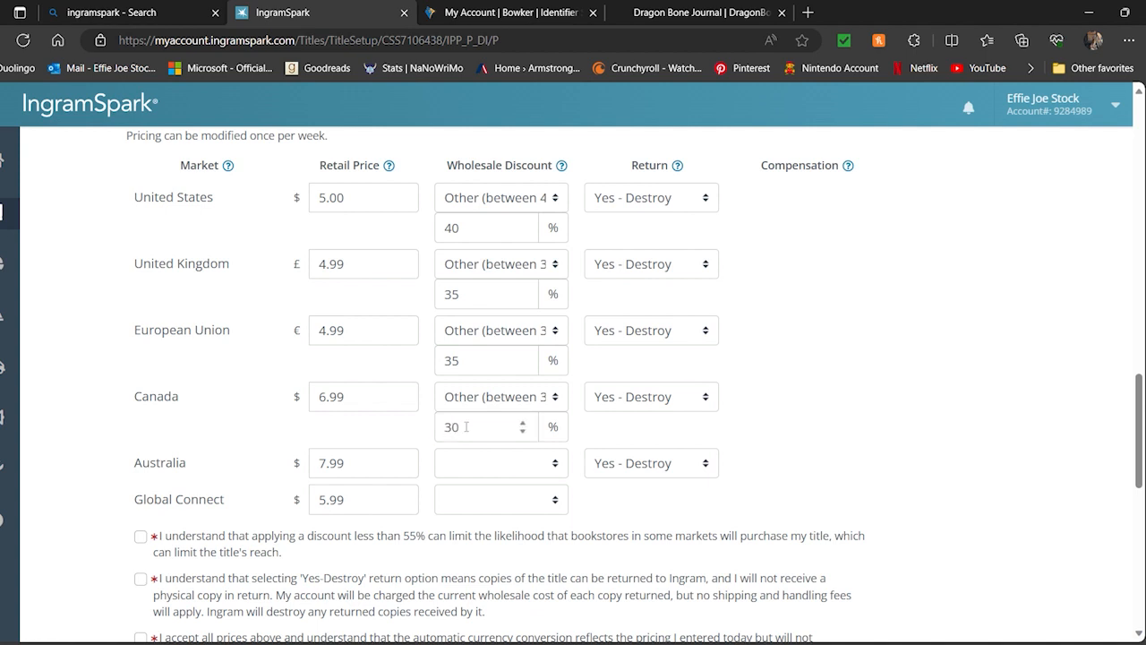
Step: Set the Australia wholesale discount to Other at 35%
scroll(462, 427, "down", 2)
left_click(465, 308)
left_click(475, 356)
left_click_drag(466, 328, 426, 322)
type("35")
left_click(425, 320)
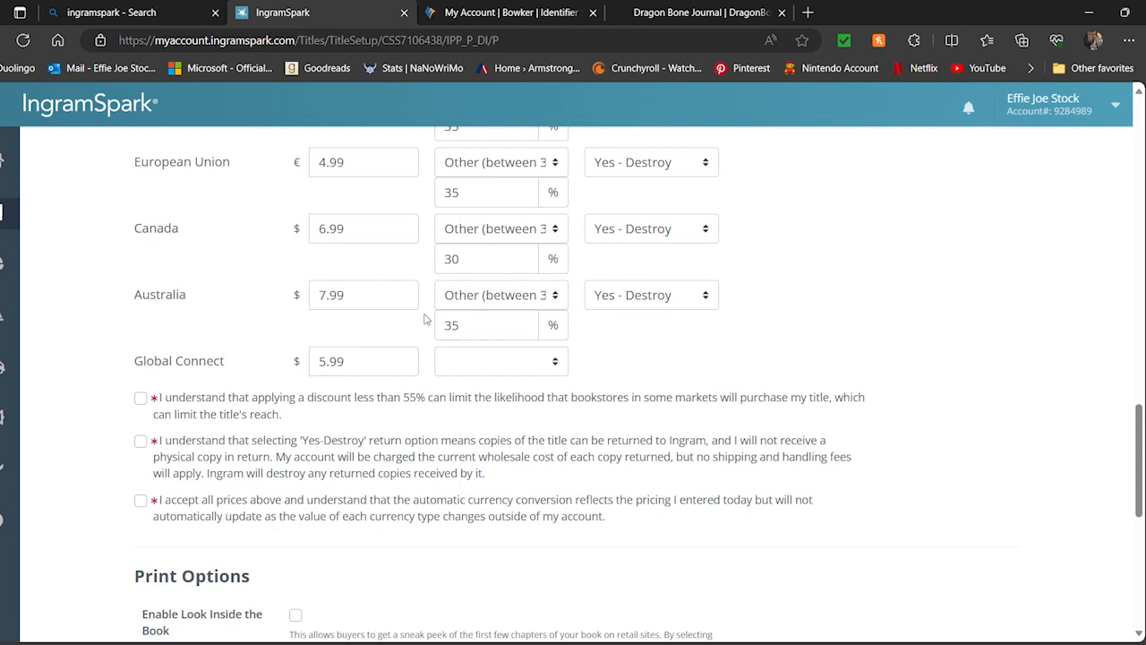
Step: Set the Global Connect wholesale discount to Other at 30%
left_click(493, 369)
left_click(496, 411)
left_click_drag(466, 391, 431, 395)
type("30")
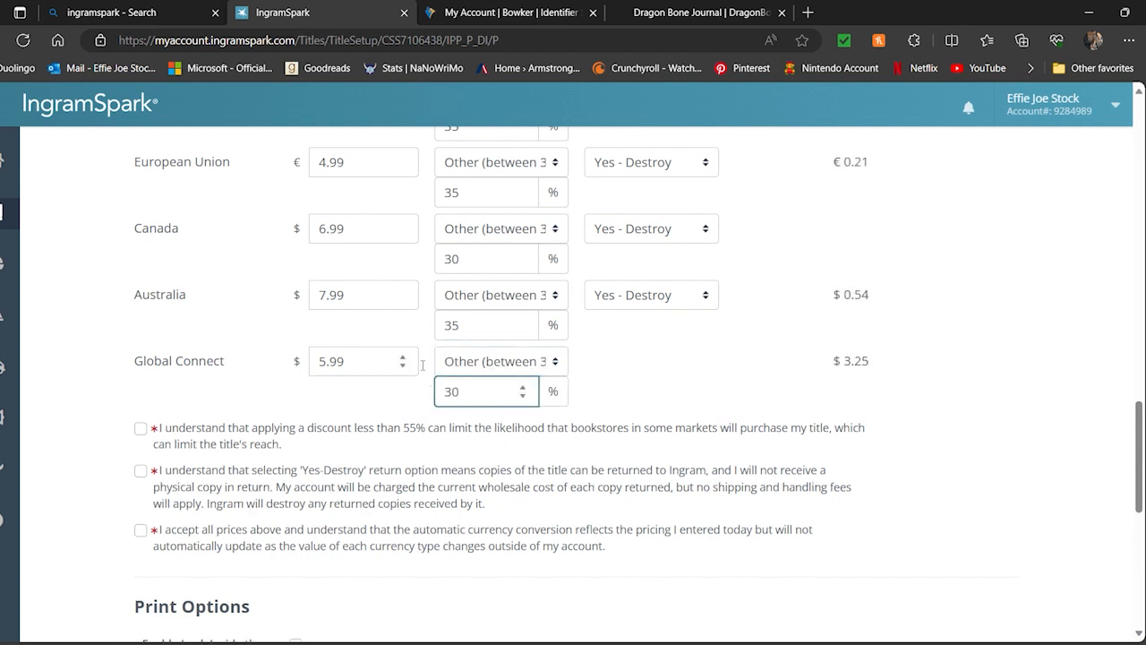
left_click(431, 362)
Step: Accept the three pricing acknowledgements covering discounts under 55%, Yes-Destroy returns and currency conversion
scroll(430, 362, "down", 1)
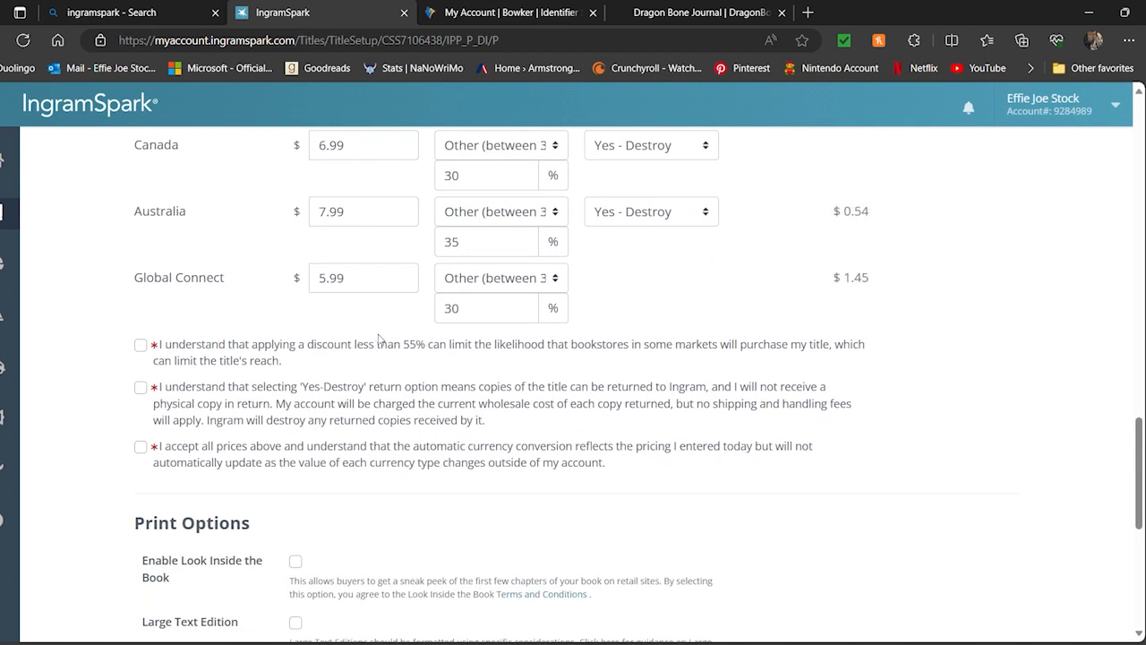
left_click(140, 345)
left_click(141, 390)
left_click(140, 447)
Step: Check the completed market pricing and enable Look Inside the Book under Print Options
scroll(107, 427, "up", 1)
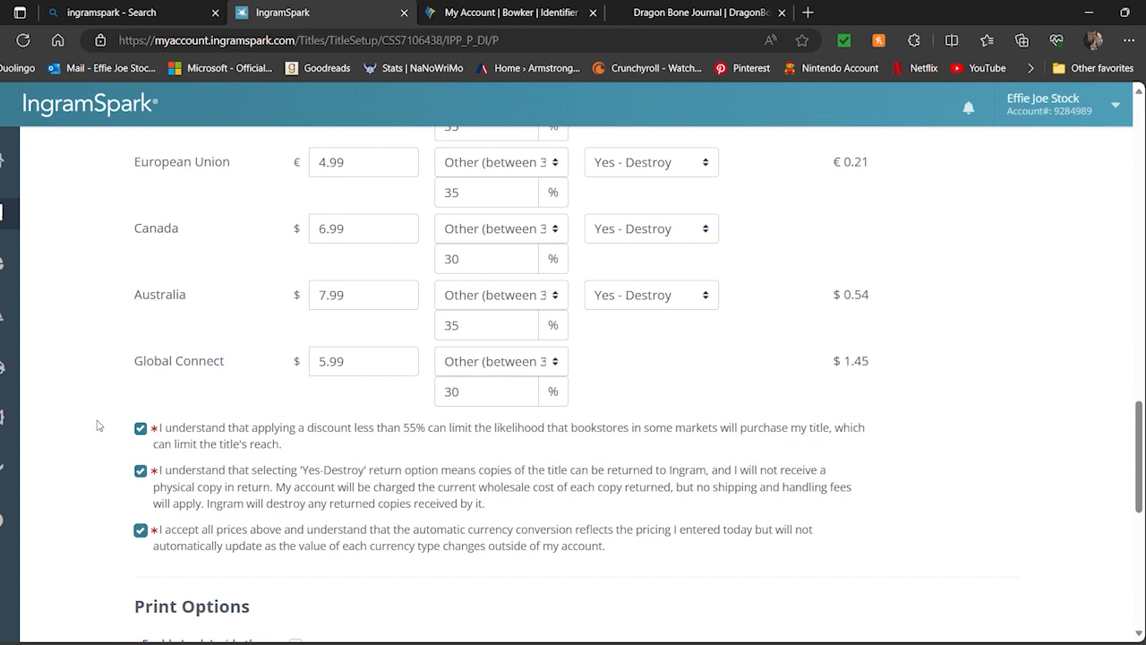
scroll(454, 434, "up", 2)
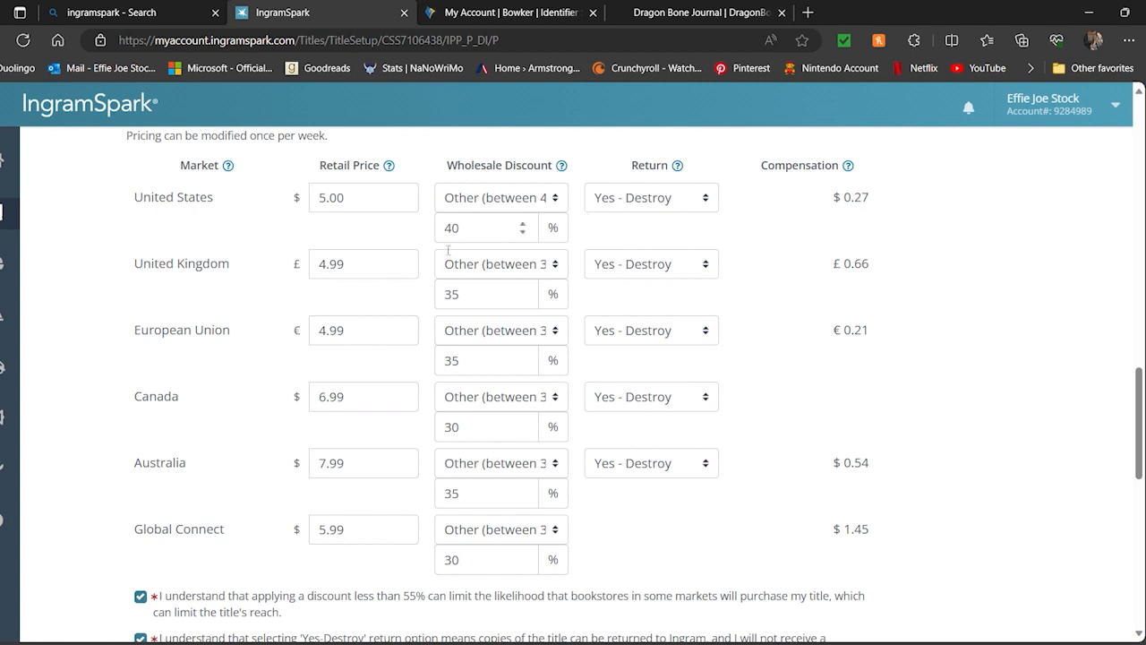
scroll(487, 235, "down", 3)
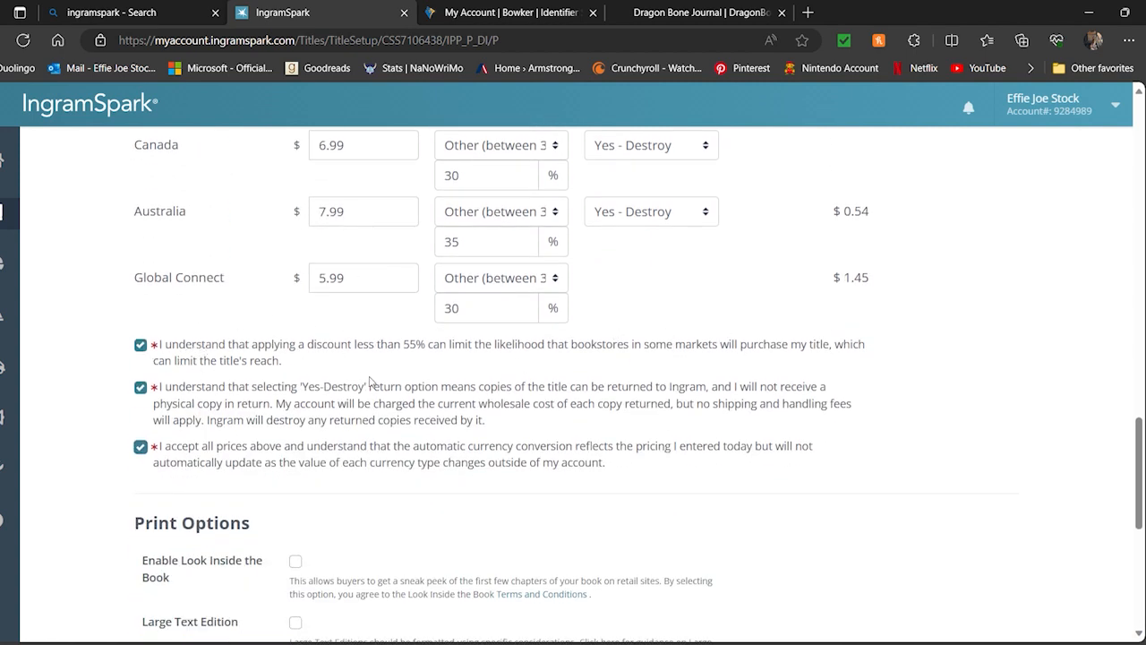
scroll(366, 397, "down", 3)
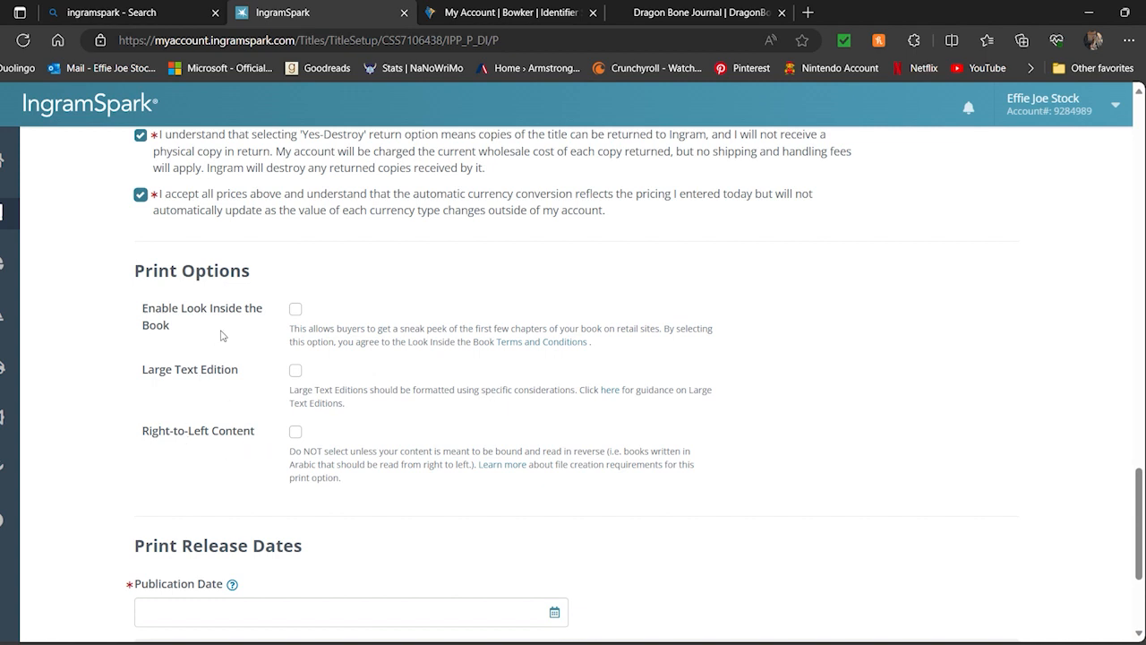
left_click(296, 310)
Step: Set the print publication date to 01 Jan 2024
scroll(465, 351, "down", 3)
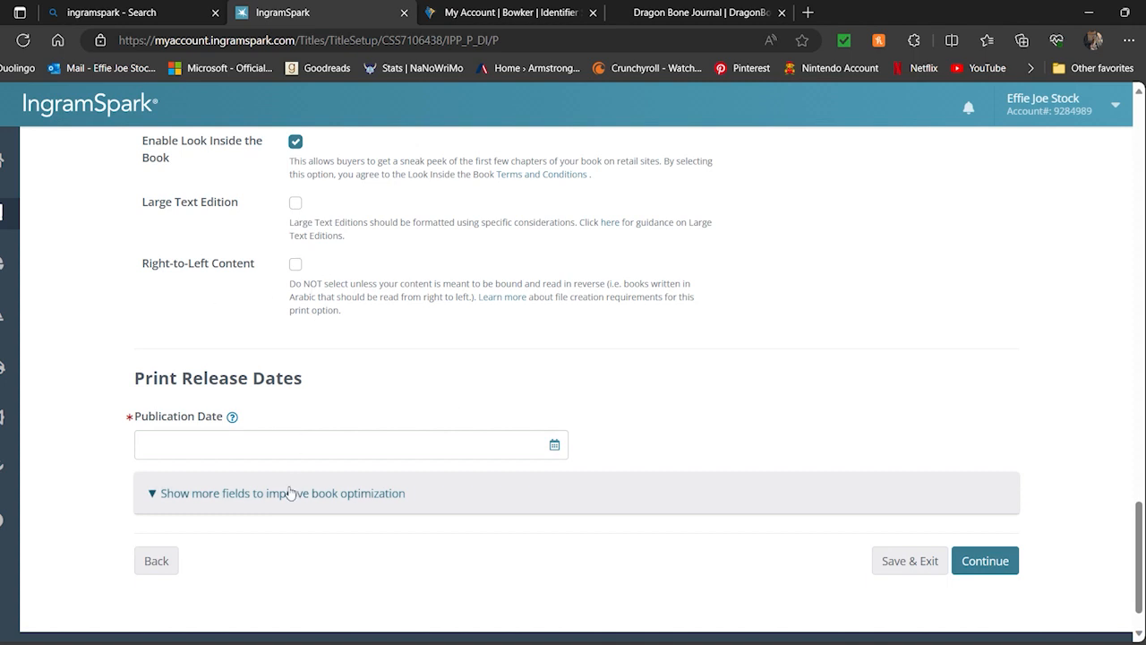
left_click(290, 447)
scroll(347, 409, "down", 2)
left_click(351, 392)
left_click(352, 392)
left_click(352, 392)
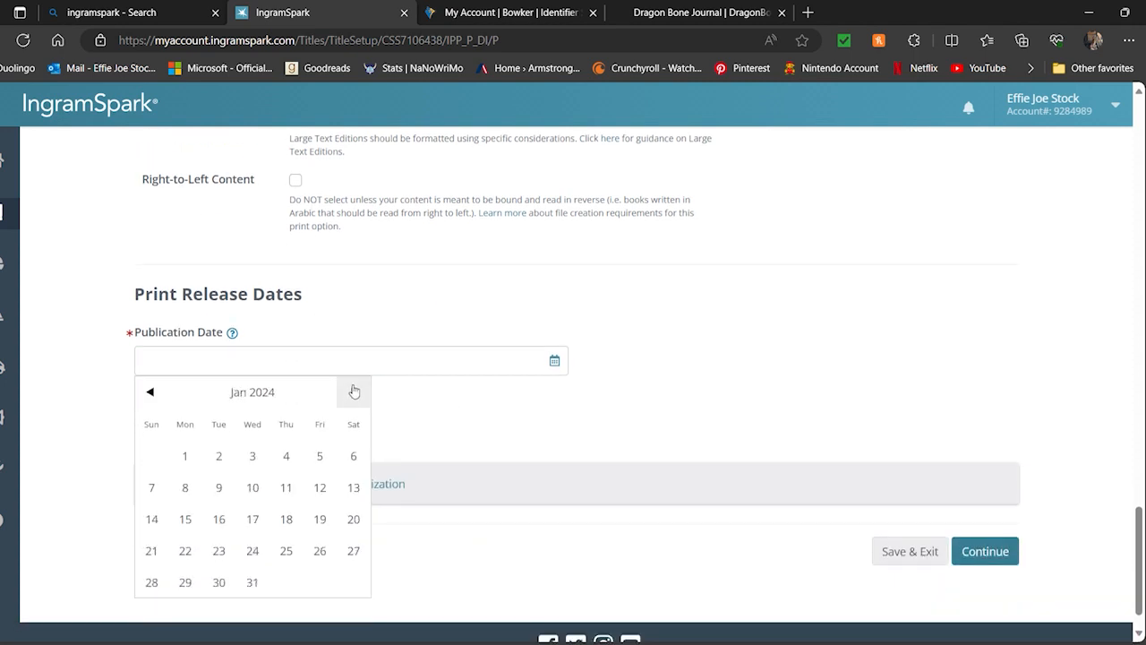
left_click(194, 455)
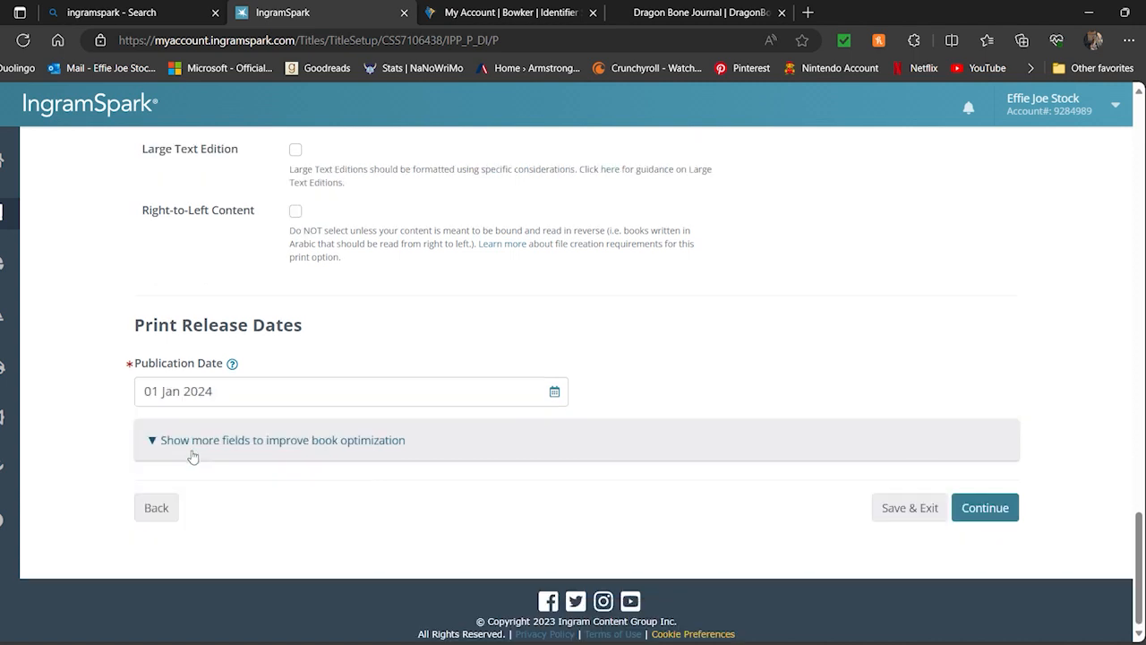
Step: Show the additional release date fields, leave the On-Sale Date empty and continue to the print upload stage
left_click(209, 442)
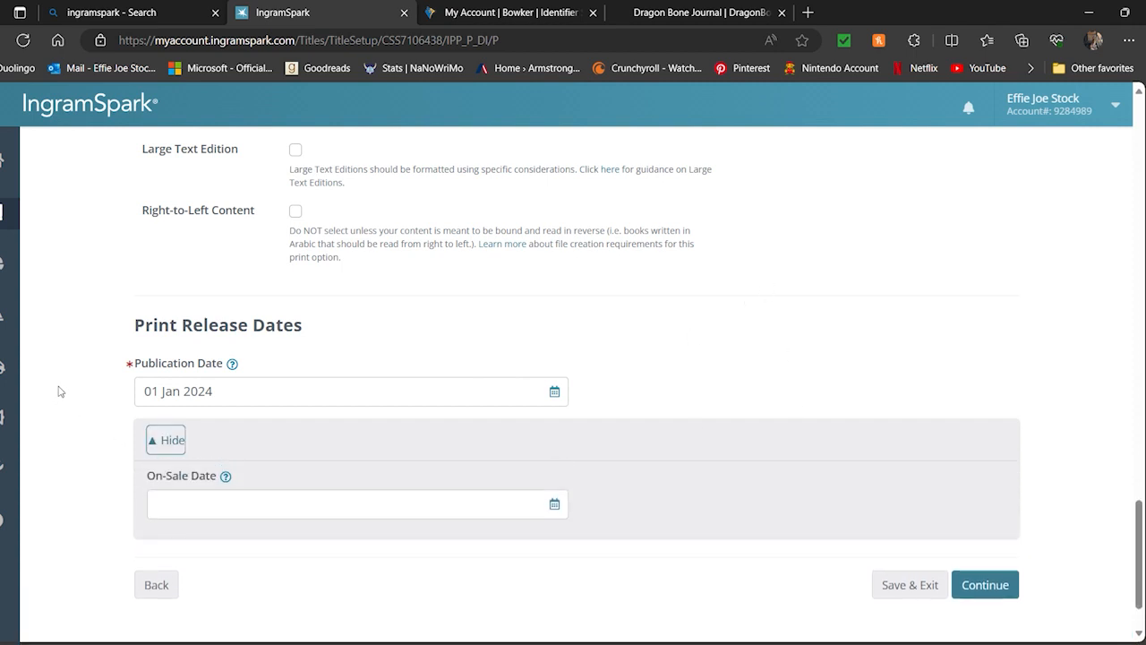
scroll(63, 394, "down", 2)
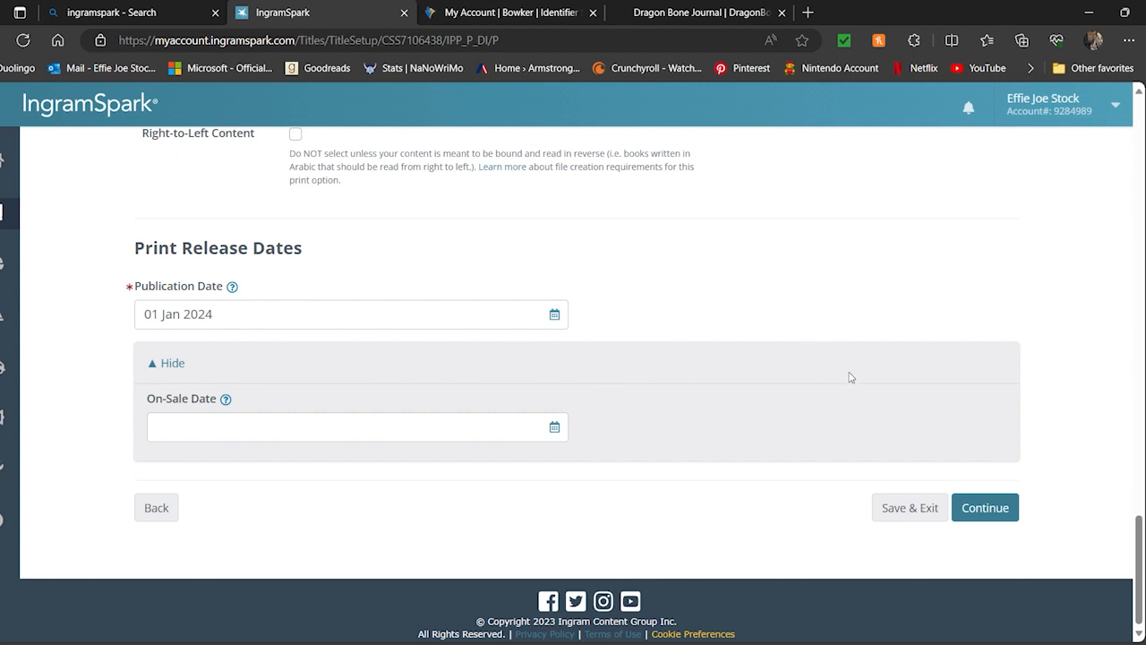
left_click(1006, 514)
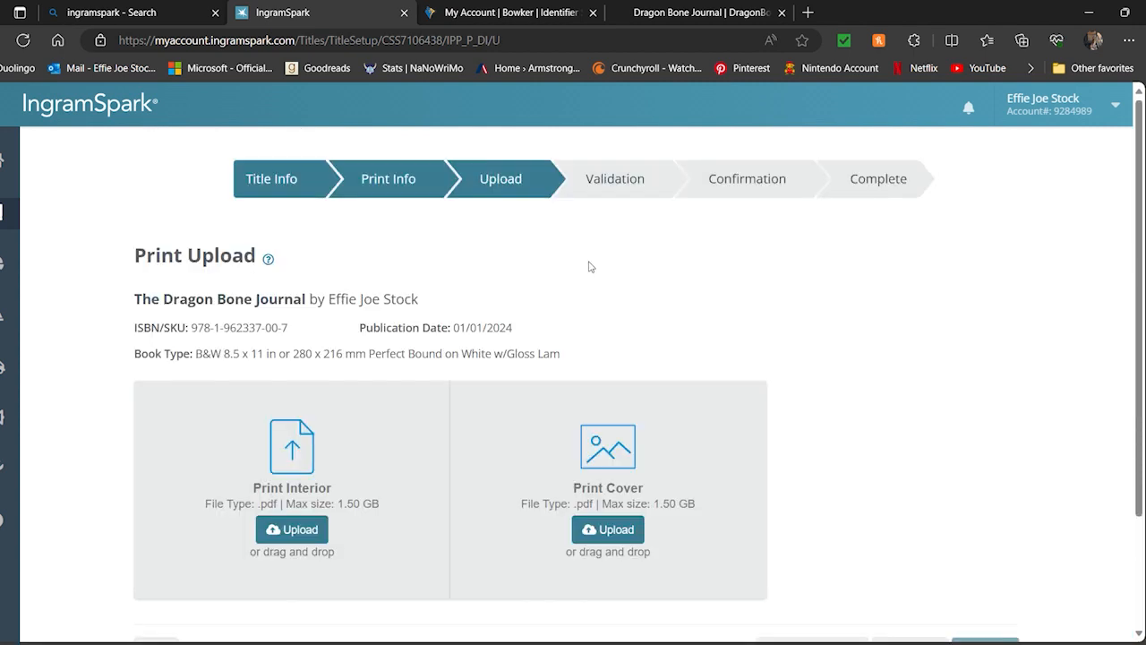
Step: Upload DBJ 2024 Interior Official.pdf as the print interior and Covers official.pdf as the print cover, and submit both for validation
scroll(590, 259, "down", 1)
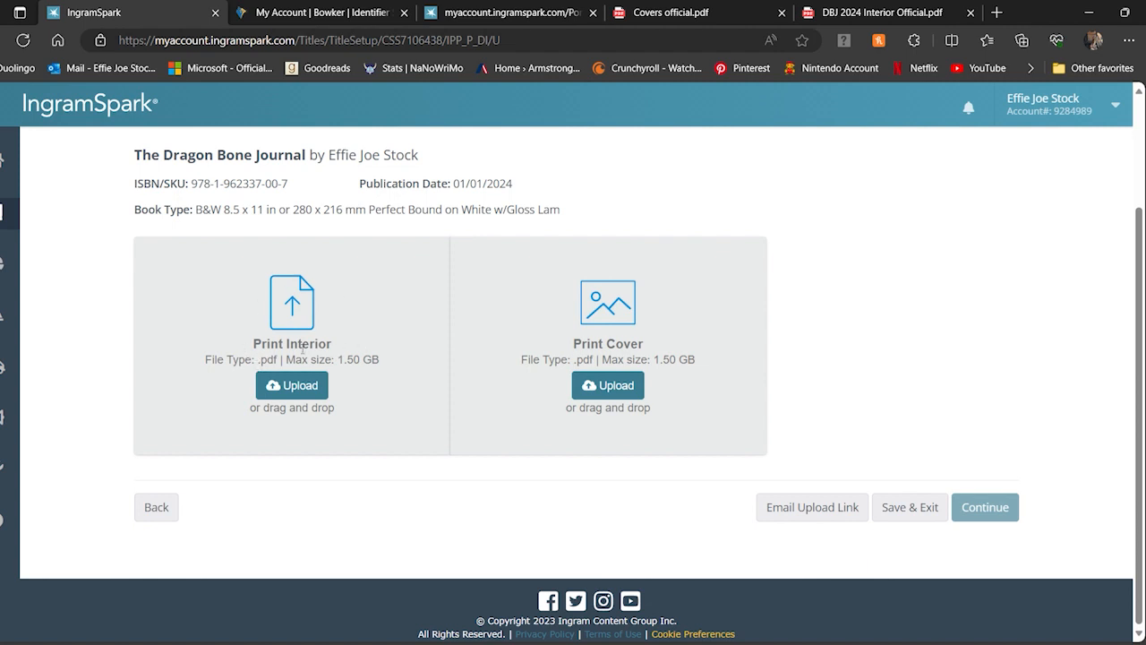
left_click(295, 386)
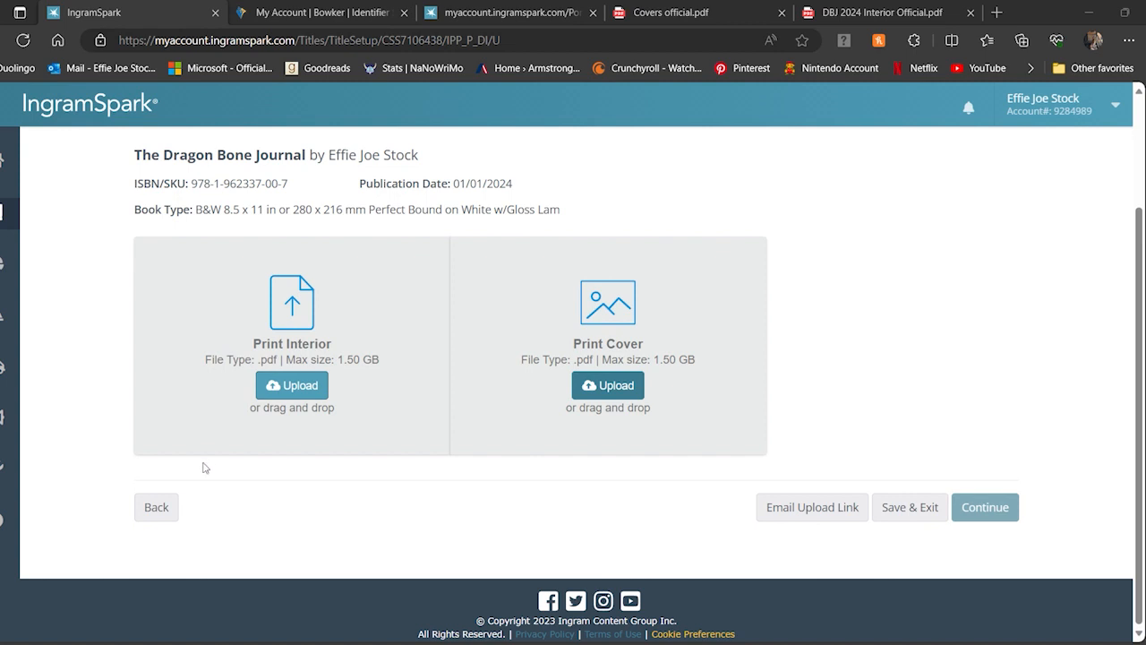
left_click(693, 533)
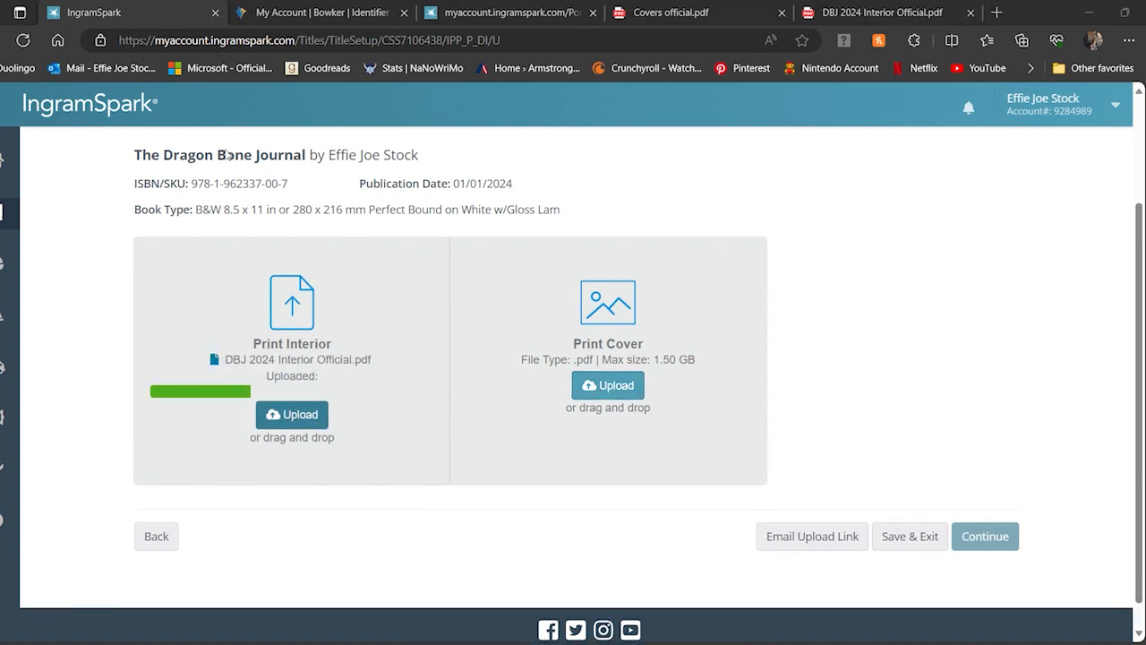
left_click(711, 532)
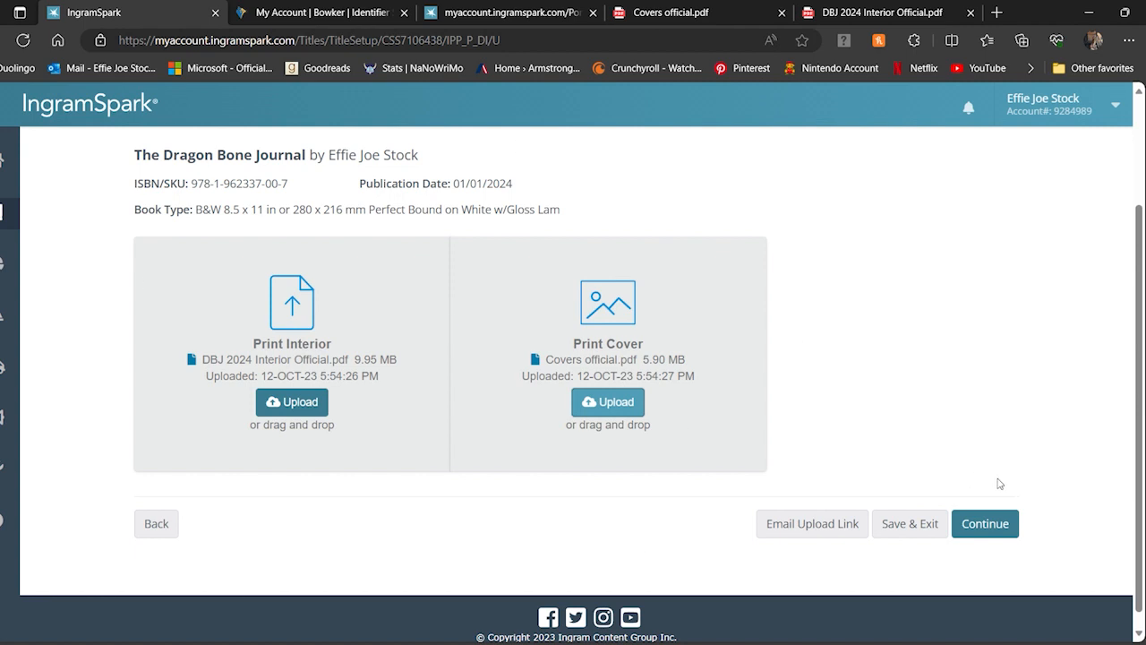
left_click(996, 528)
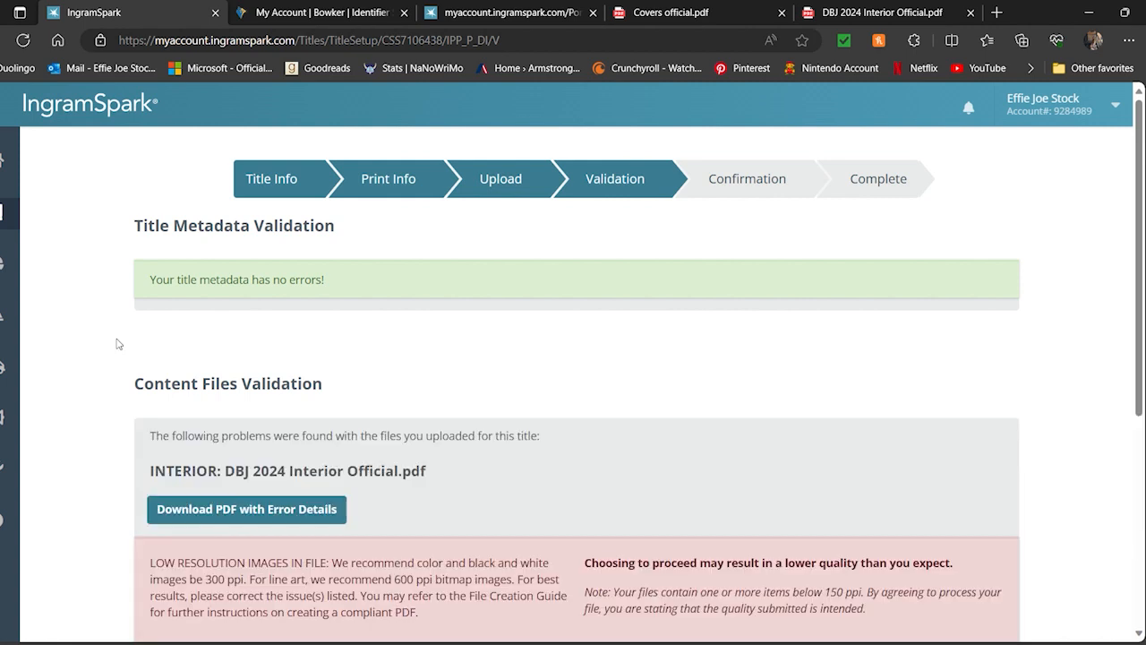
Step: Authorize processing despite the low-resolution image warnings and proceed with the files as they are
scroll(114, 340, "down", 3)
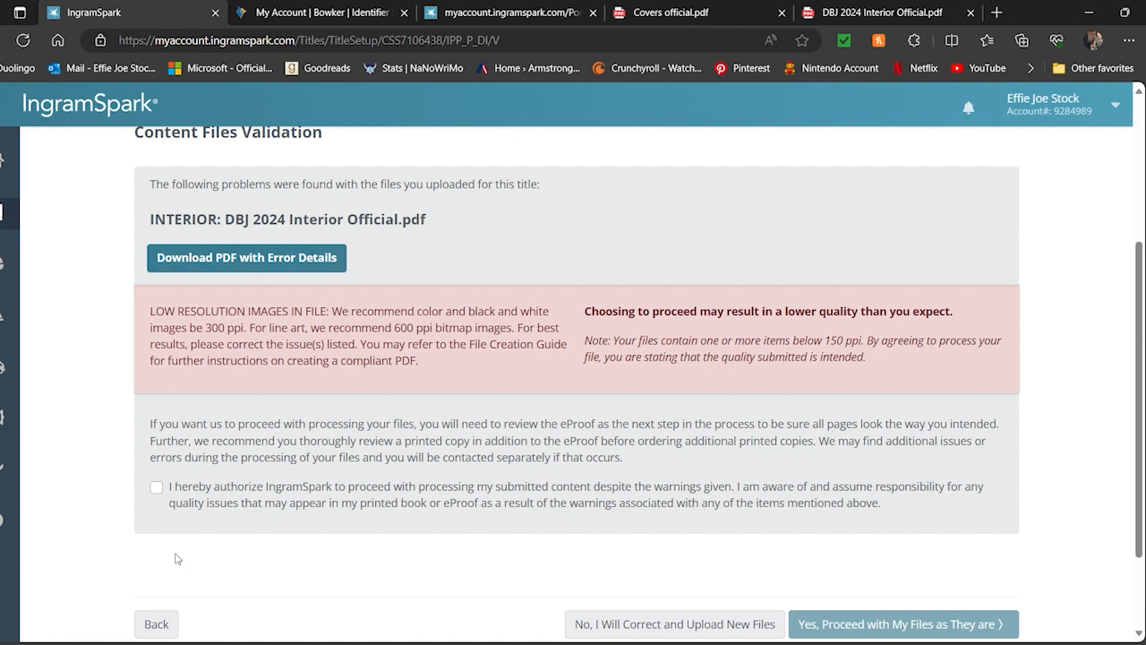
scroll(631, 461, "down", 1)
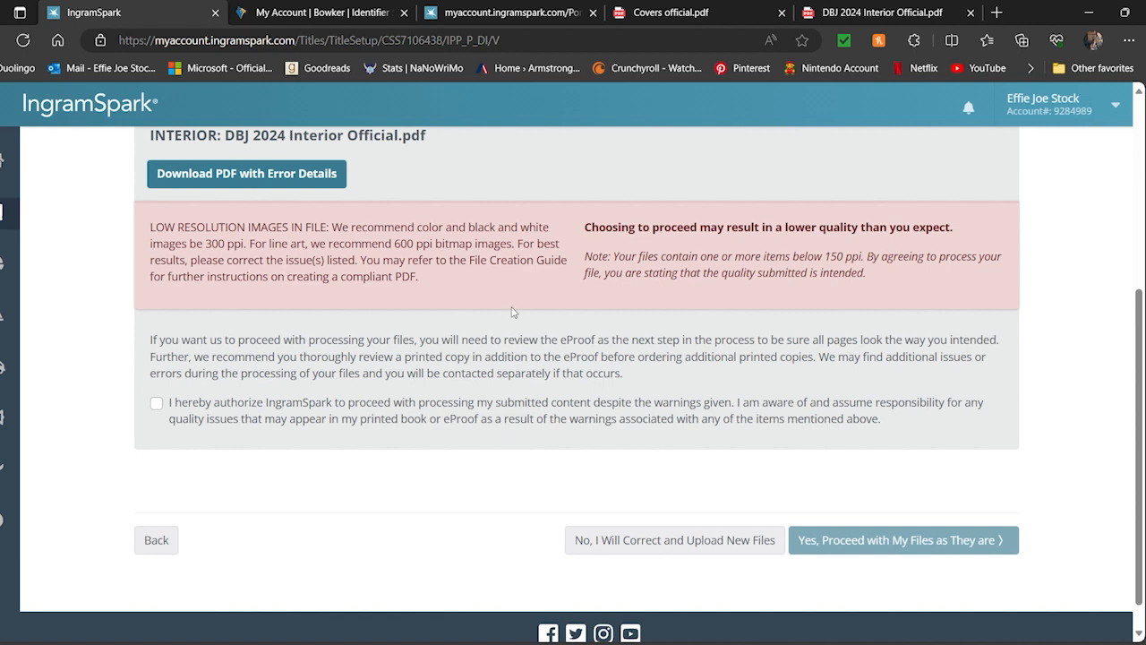
left_click(156, 404)
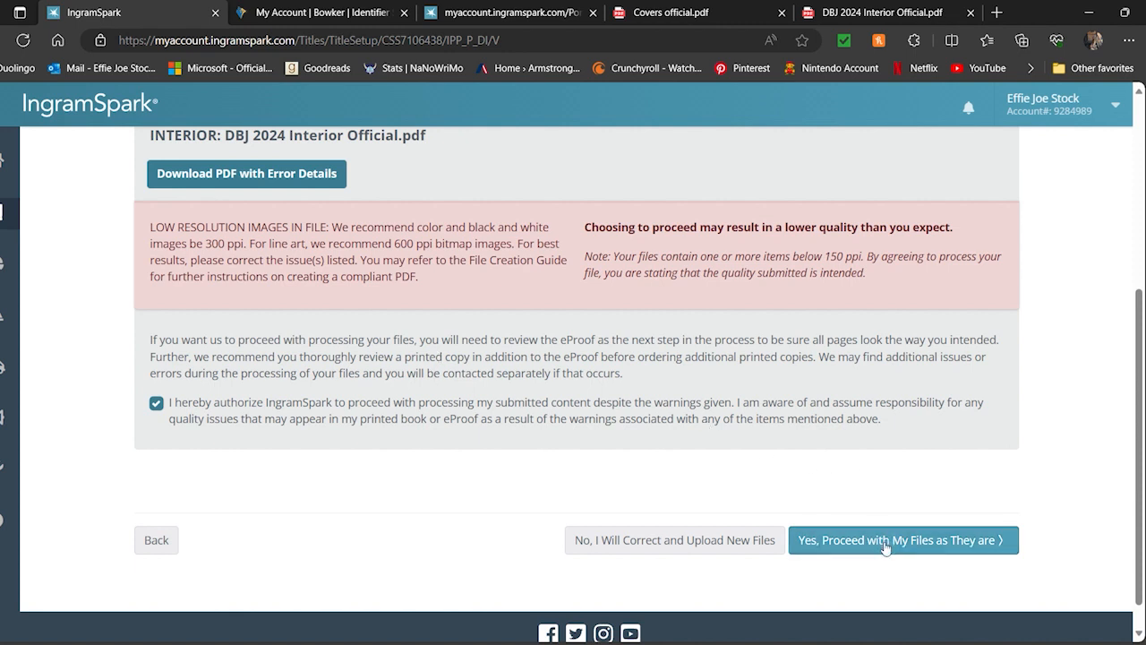
left_click(943, 546)
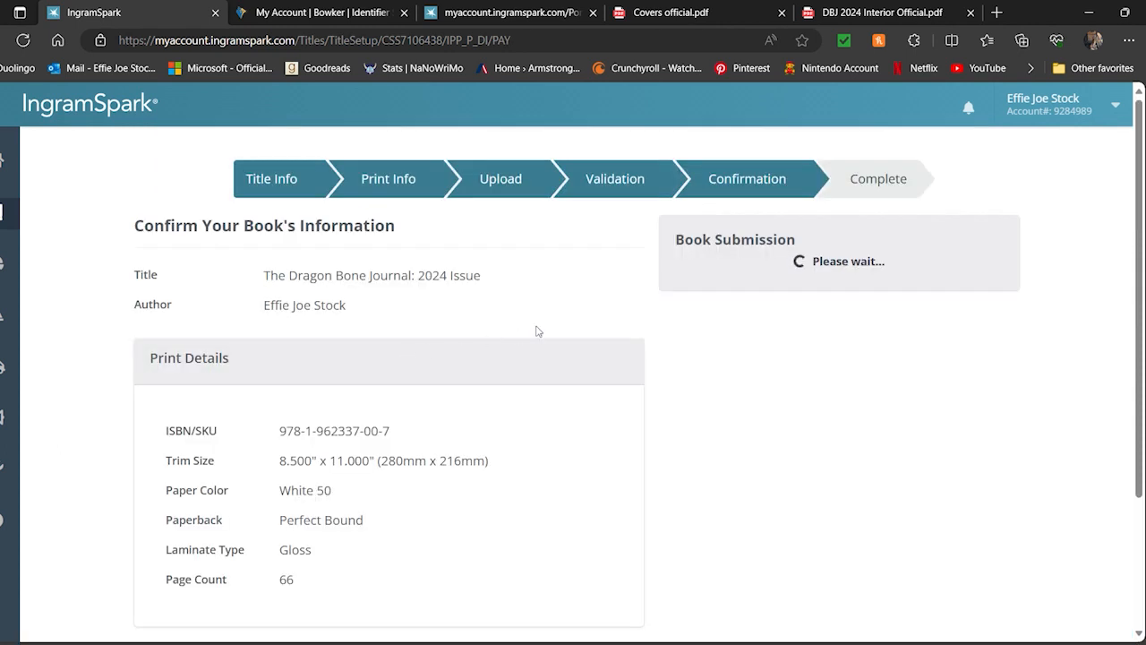
Step: Authorize IngramSpark to establish the title in its database and complete the book submission
scroll(545, 327, "down", 1)
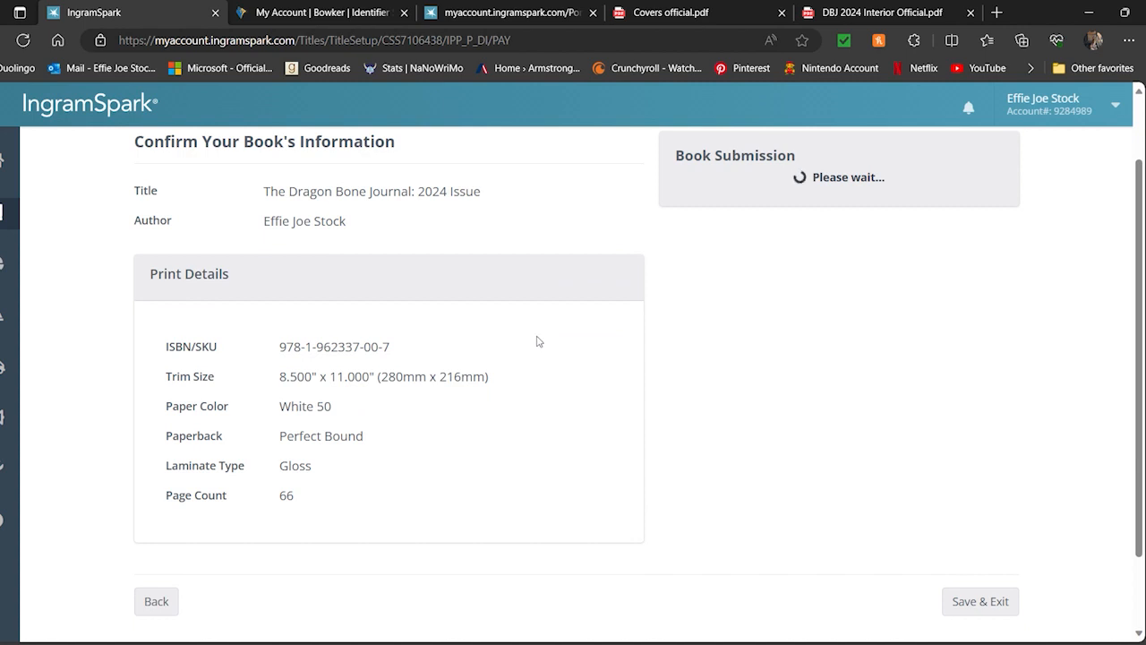
scroll(502, 343, "up", 1)
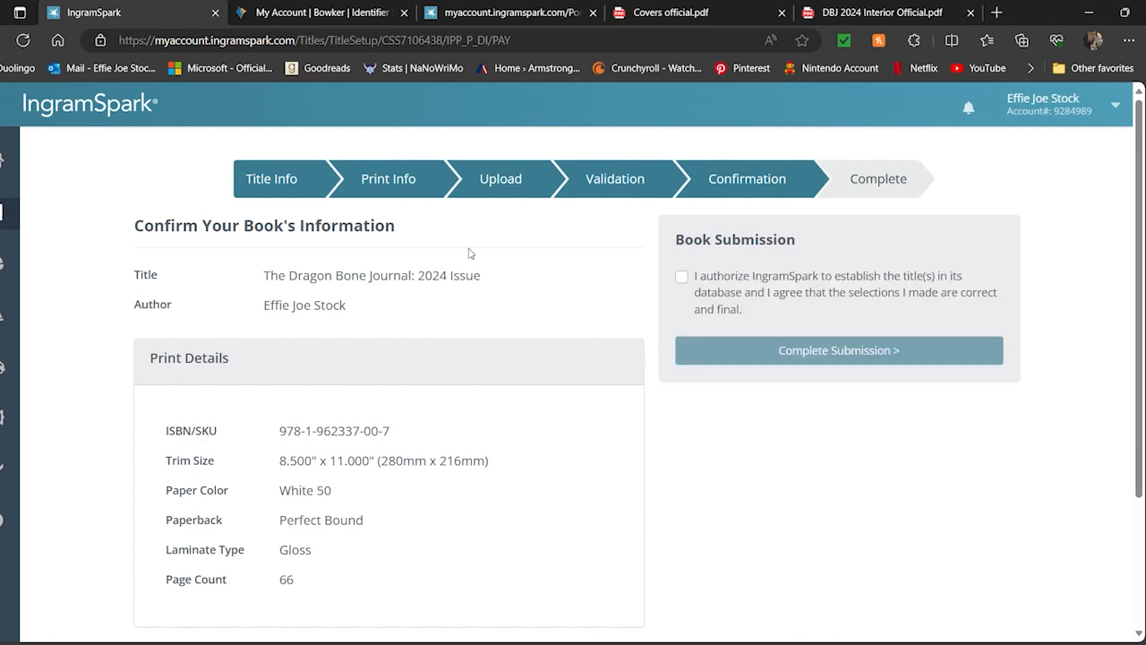
left_click(682, 279)
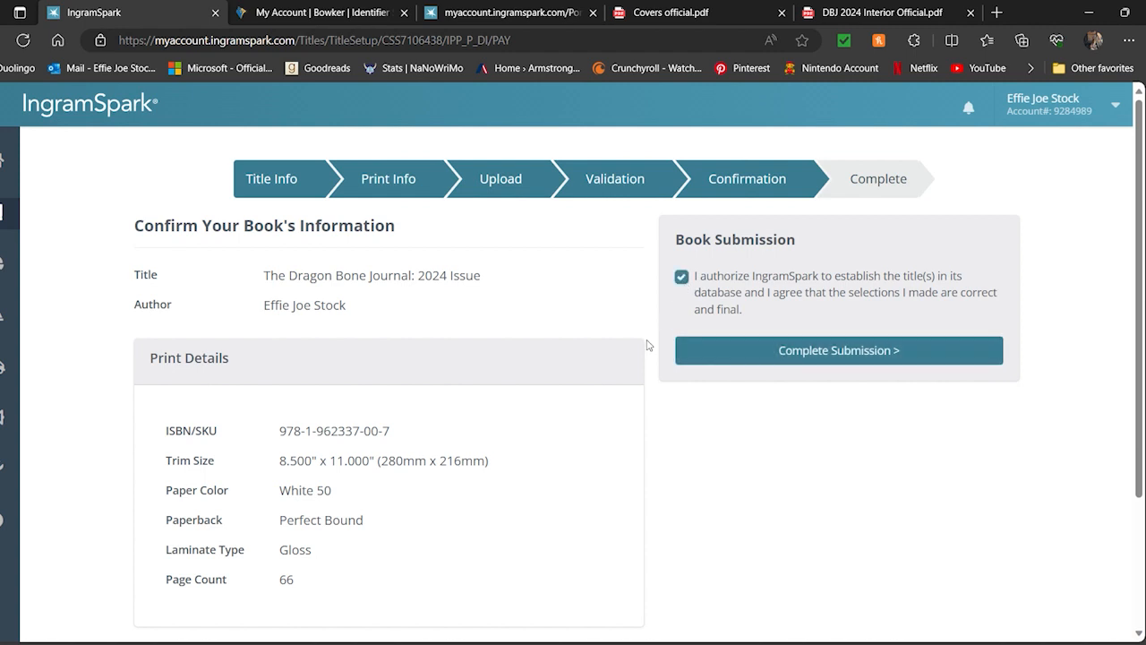
left_click(773, 351)
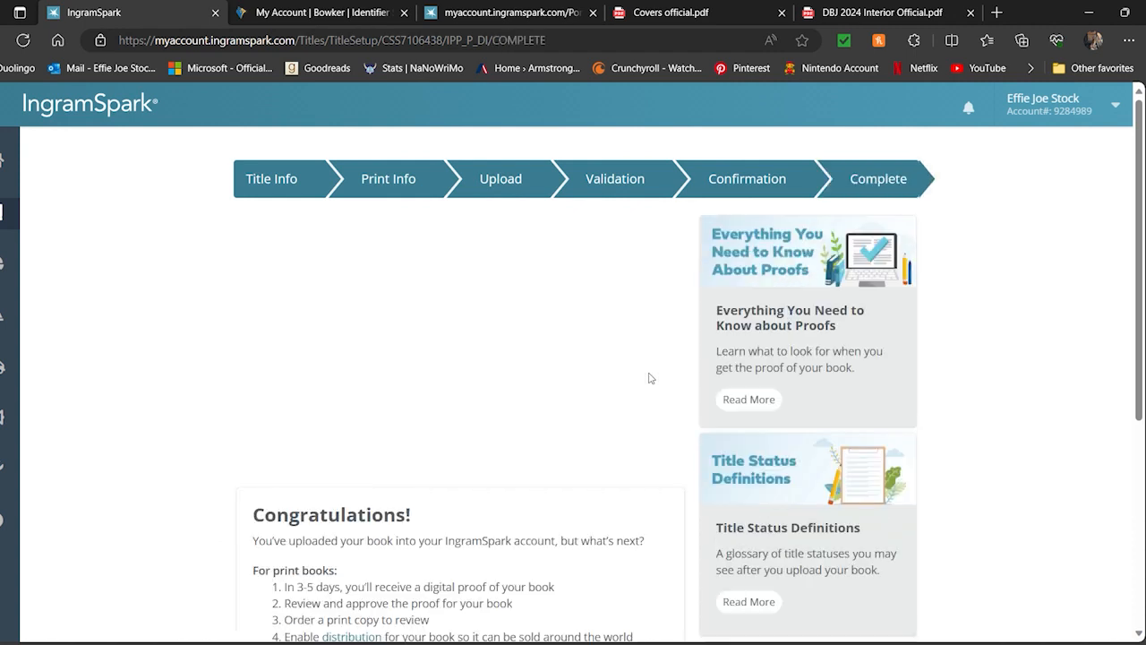
Step: Read the next steps for print books and open the list of all titles to check The Dragon Bone Journal: 2024 Issue
scroll(667, 353, "down", 2)
scroll(680, 338, "down", 1)
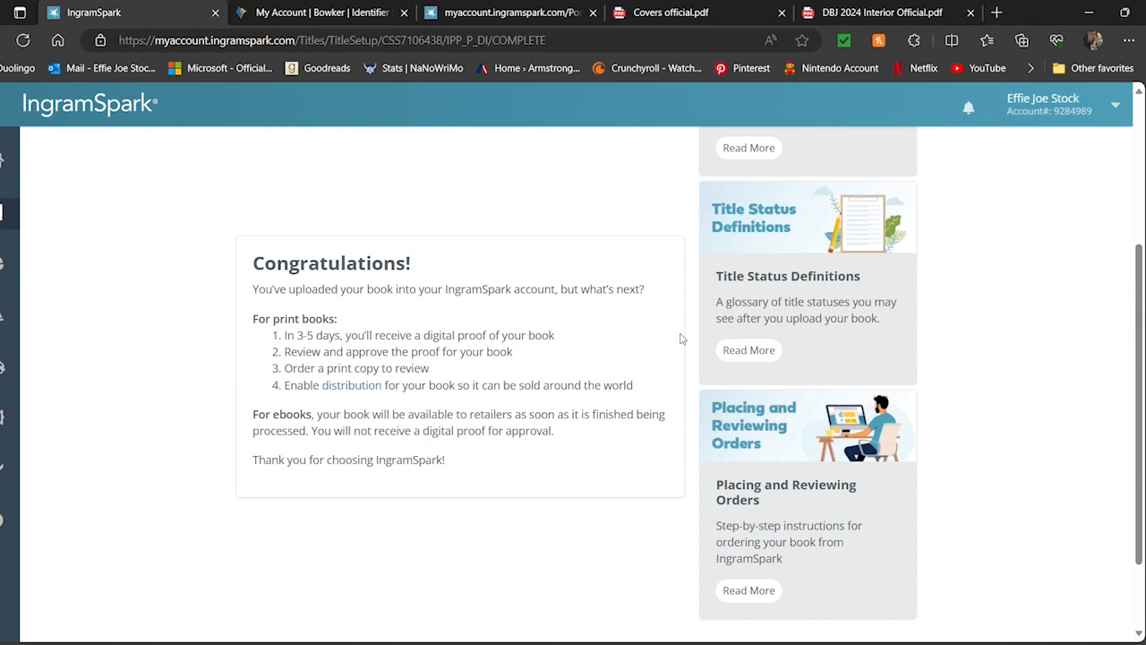
mouse_move(40, 224)
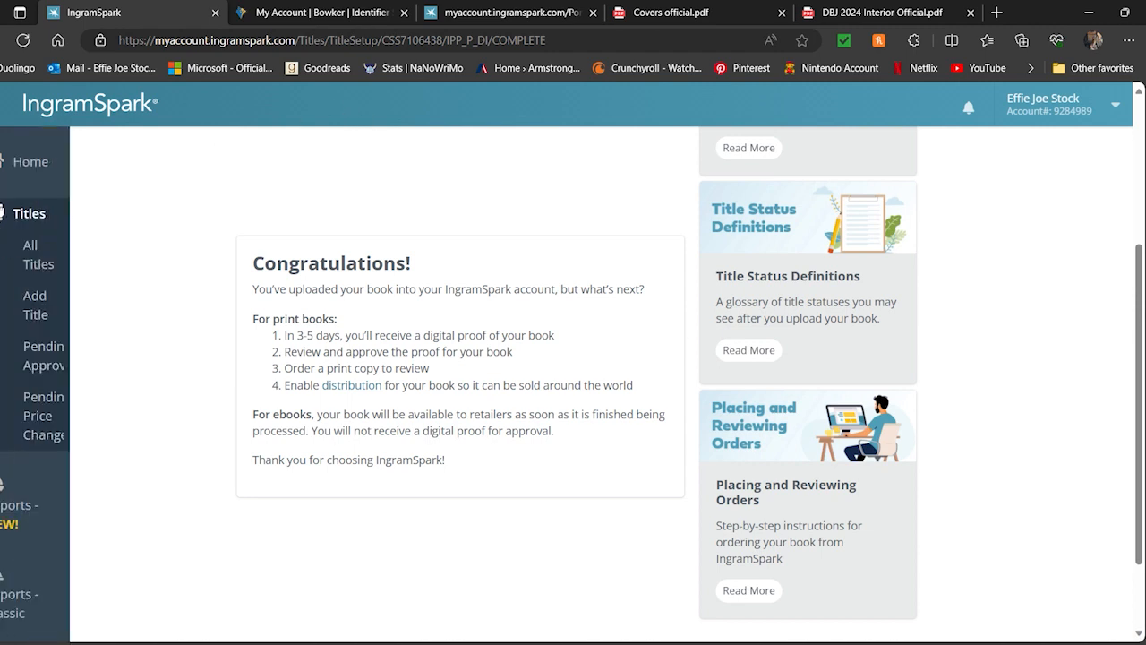
left_click(26, 215)
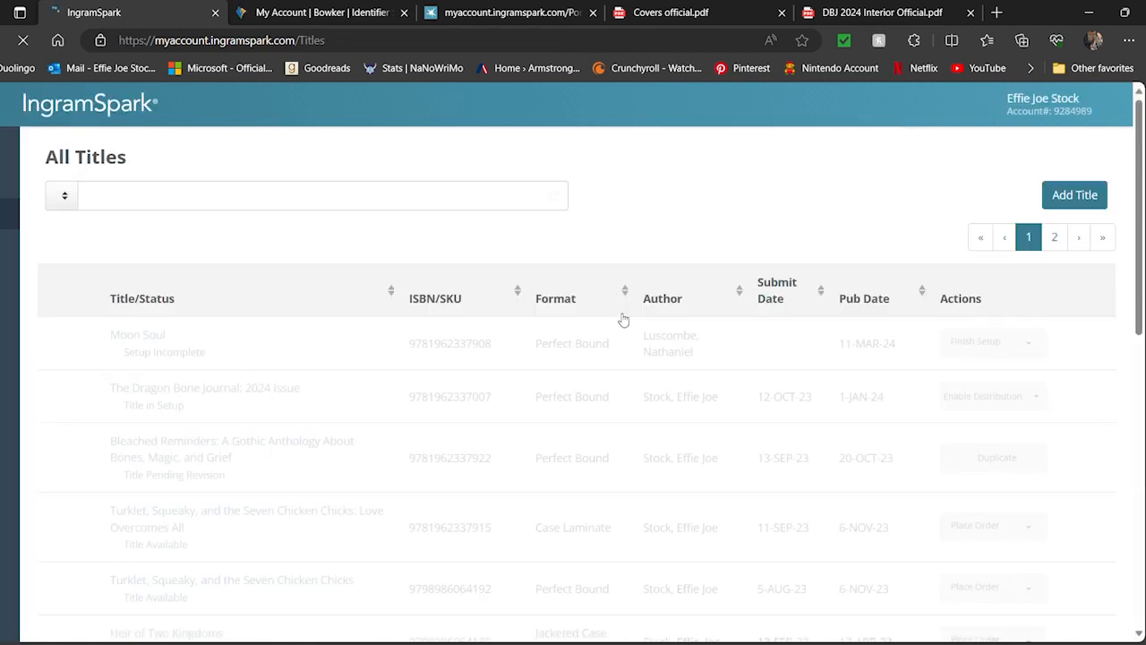
scroll(538, 268, "down", 2)
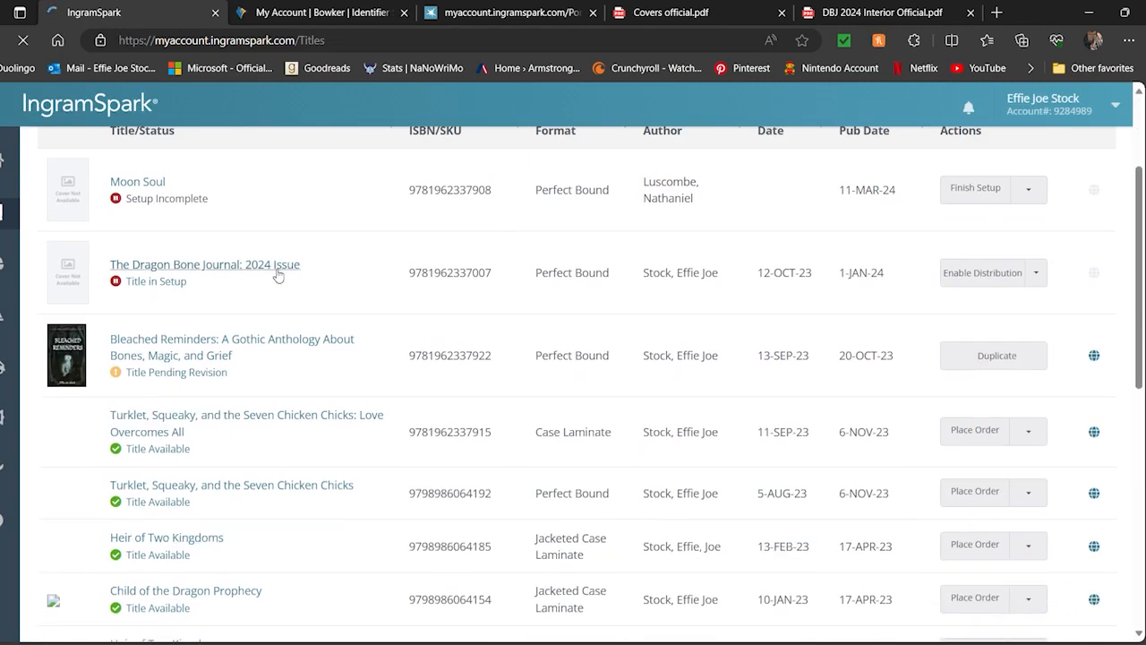